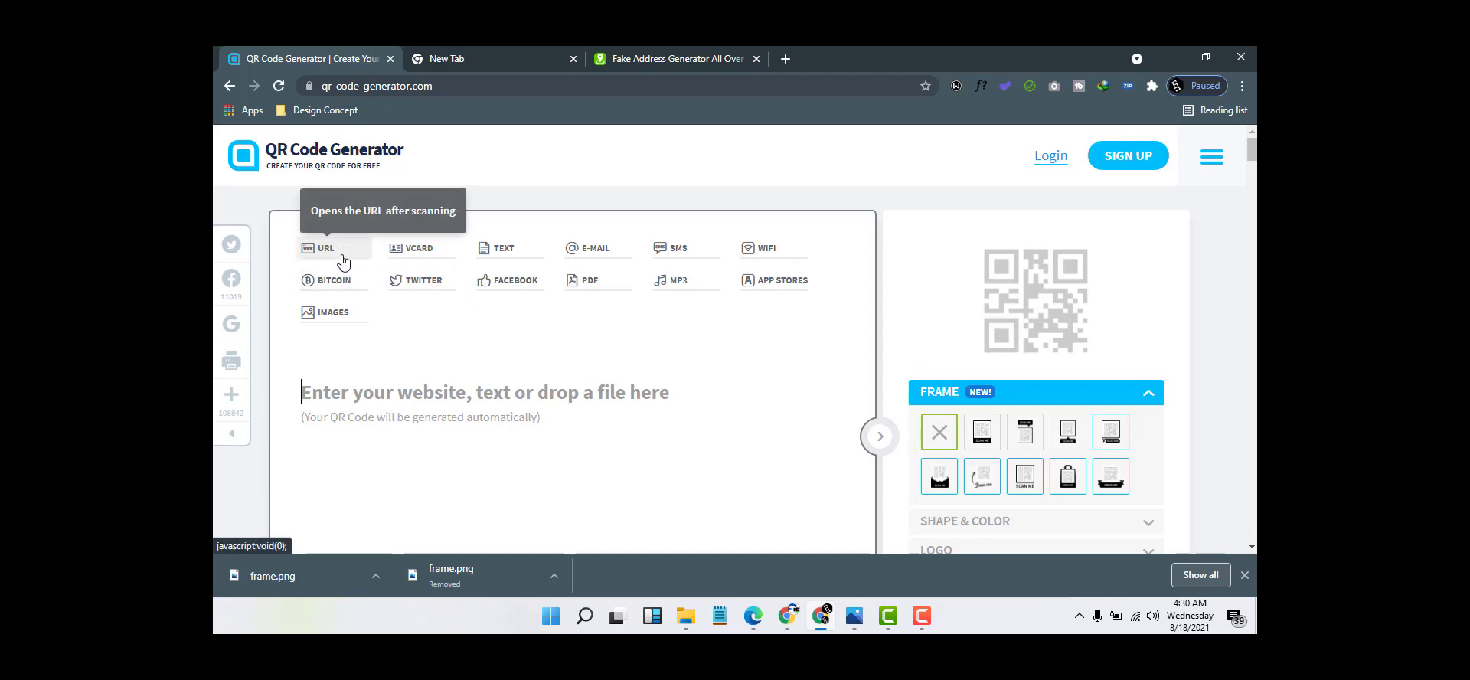
- Choose the vCard QR code type and copy the full name from the Fake Address Generator page into the first name field
{"action": "left_click", "coordinate": [444, 263]}
{"action": "scroll", "coordinate": [471, 320], "scroll_direction": "down", "scroll_amount": 3}
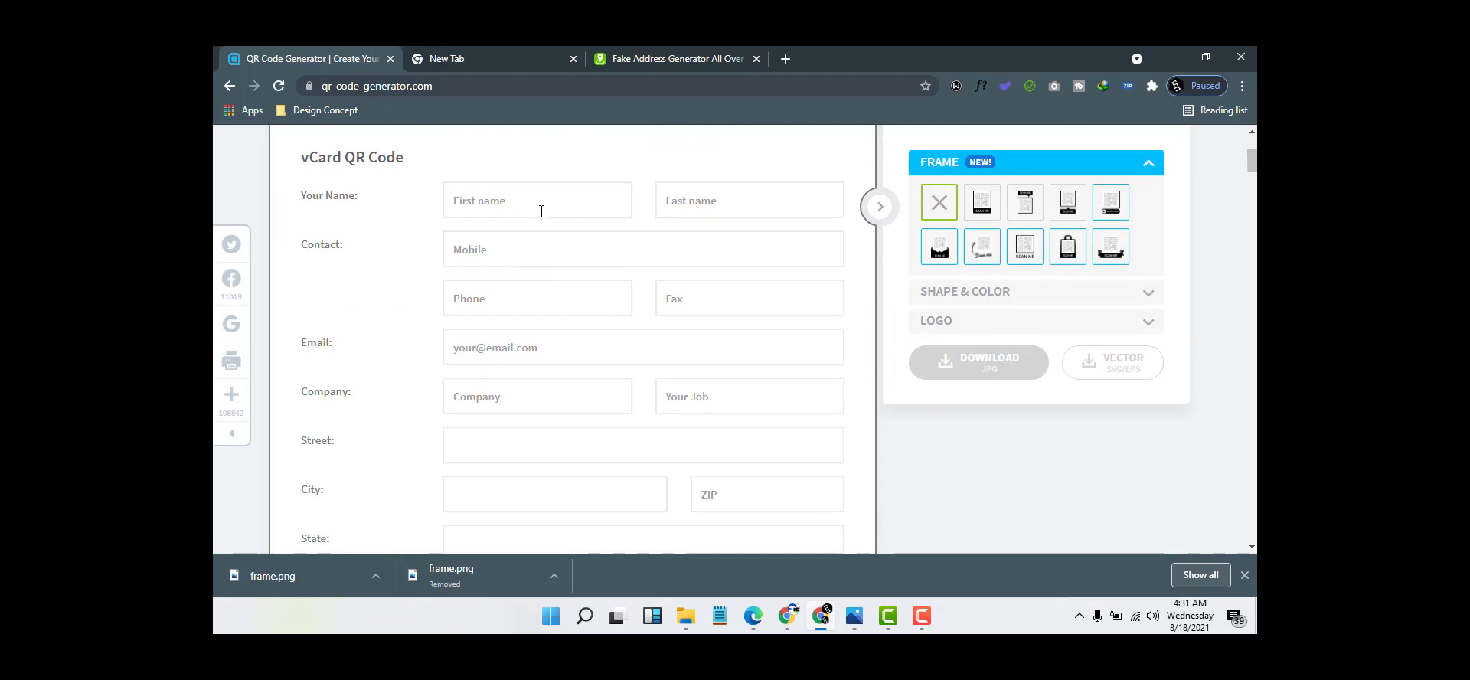
{"action": "left_click", "coordinate": [640, 57]}
{"action": "scroll", "coordinate": [778, 319], "scroll_direction": "up", "scroll_amount": 7}
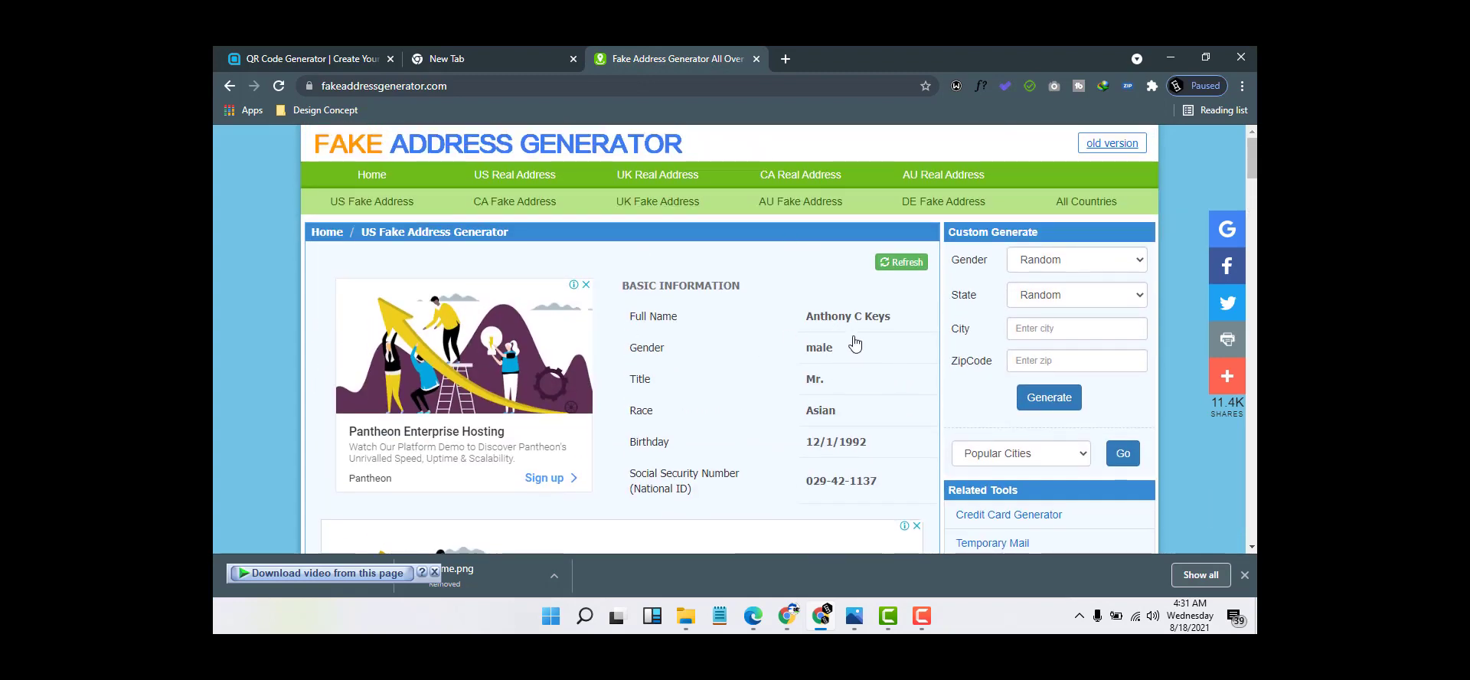
{"action": "left_click_drag", "start_coordinate": [901, 324], "coordinate": [803, 317]}
{"action": "key", "text": "ctrl+c"}
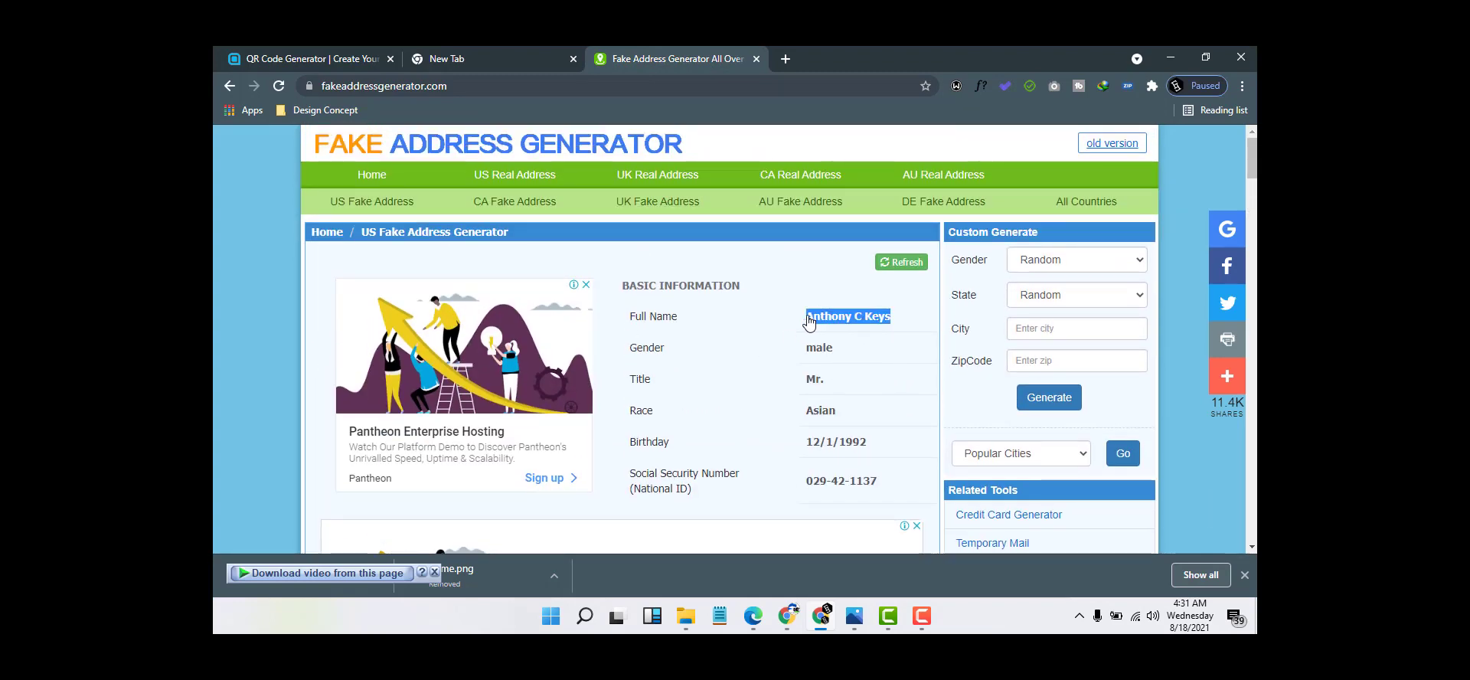
{"action": "left_click", "coordinate": [344, 52]}
{"action": "left_click", "coordinate": [536, 200]}
{"action": "key", "text": "ctrl+v"}
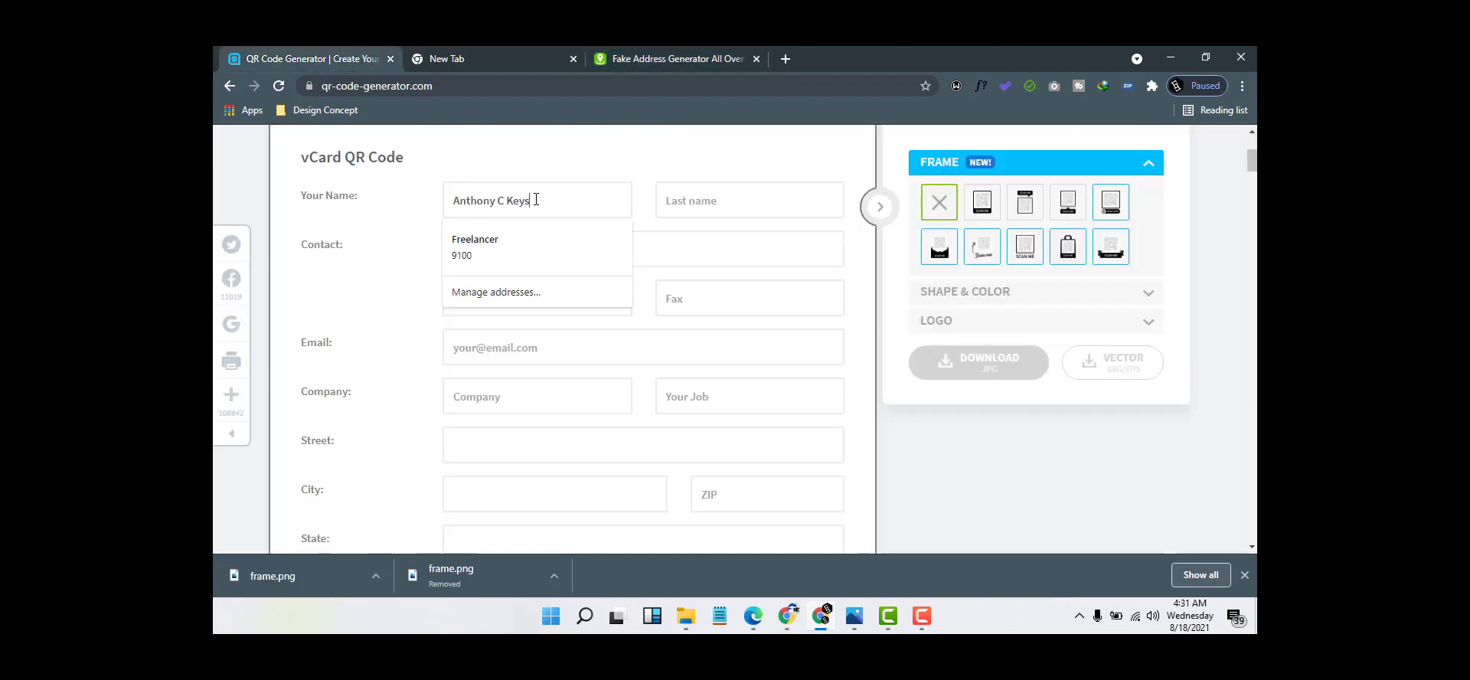
- Move the surname from the first name field to the last name field, leaving out the middle initial
{"action": "left_click", "coordinate": [512, 201], "text": "shift"}
{"action": "left_click", "coordinate": [500, 201], "text": "shift"}
{"action": "left_click", "coordinate": [507, 202], "text": "shift"}
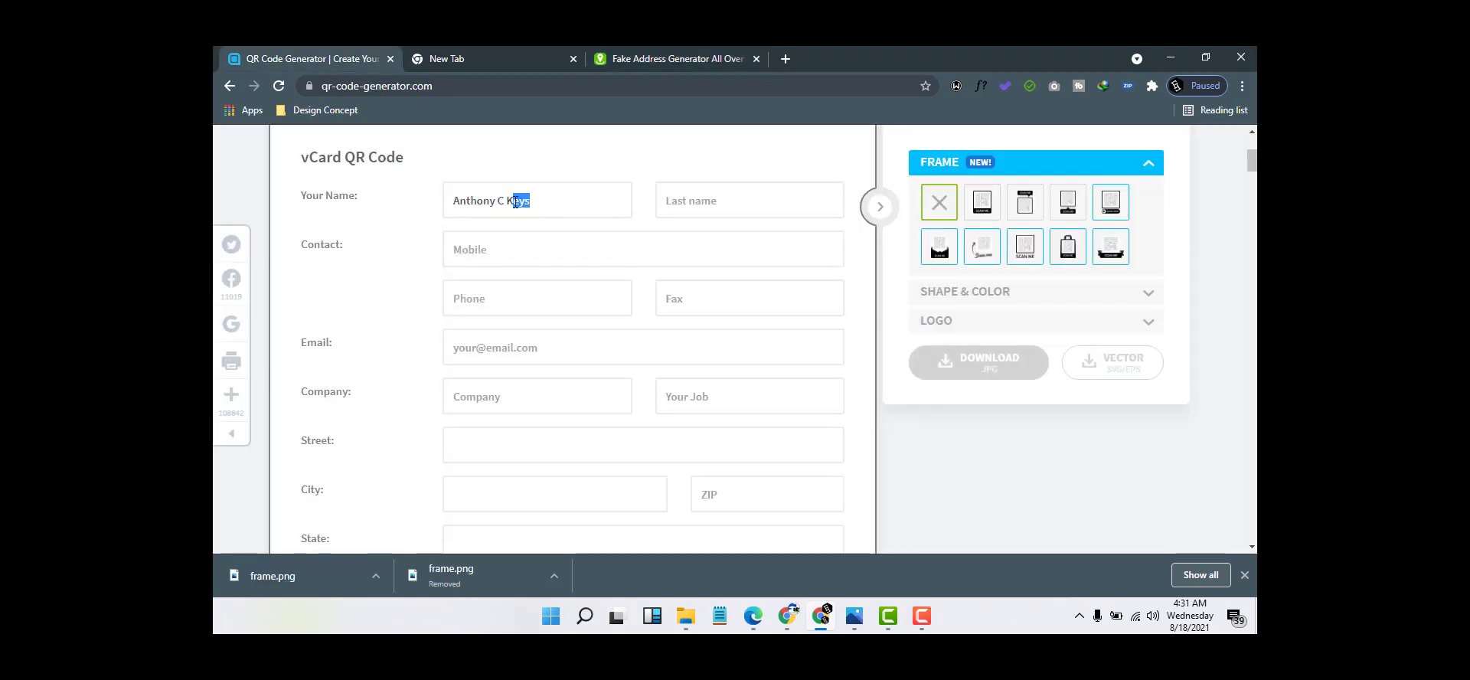
{"action": "left_click", "coordinate": [500, 201], "text": "shift"}
{"action": "key", "text": "ctrl+c"}
{"action": "key", "text": "BackSpace"}
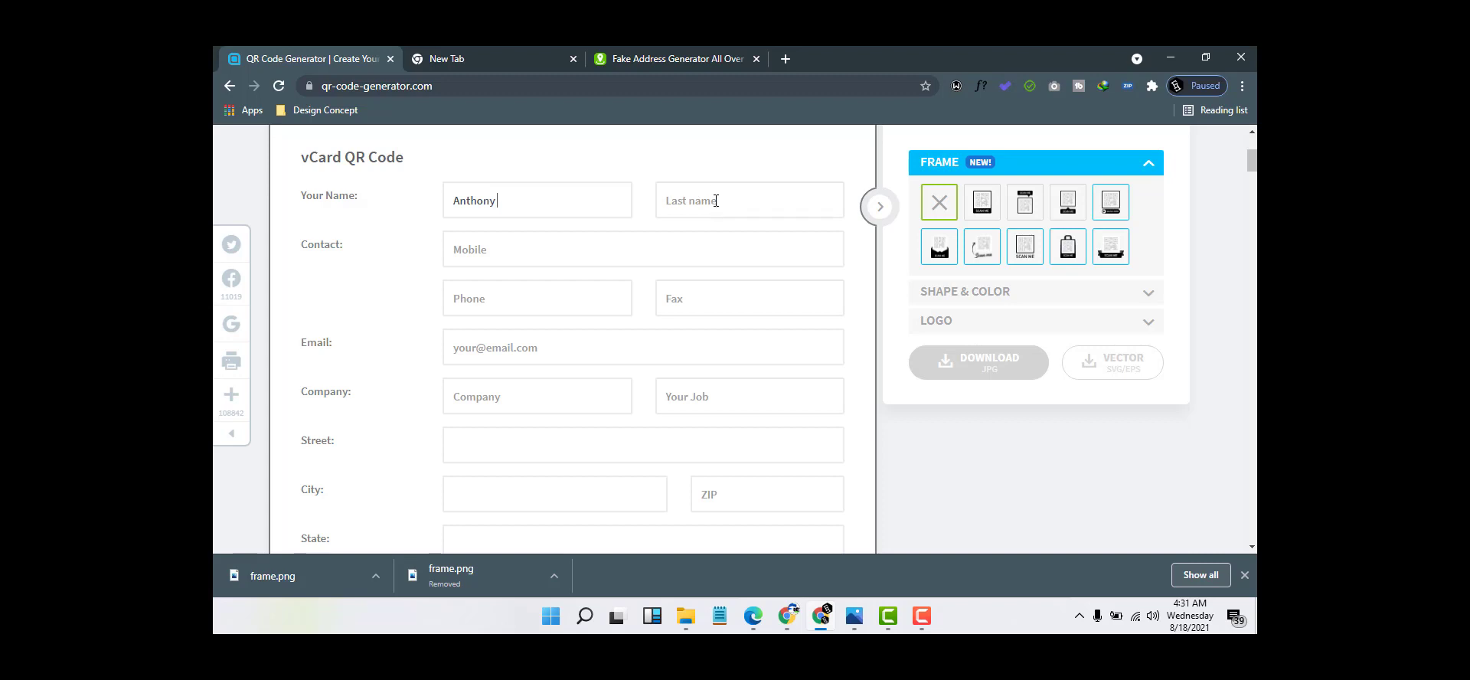
{"action": "left_click", "coordinate": [716, 200]}
{"action": "key", "text": "ctrl+v"}
{"action": "left_click", "coordinate": [676, 201]}
{"action": "key", "text": "BackSpace"}
{"action": "key", "text": "BackSpace"}
- Copy the phone number from the generated address details into the vCard's Mobile field
{"action": "left_click", "coordinate": [496, 249]}
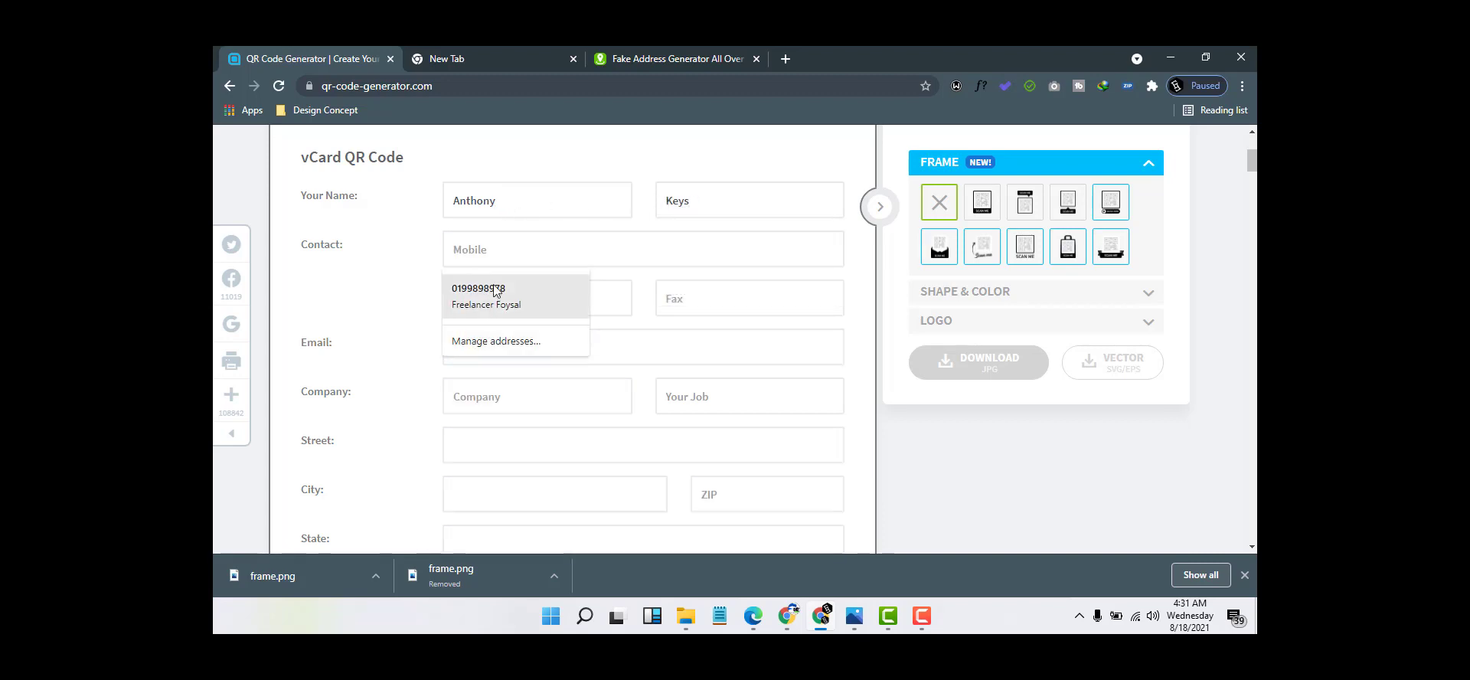
{"action": "left_click", "coordinate": [685, 56]}
{"action": "scroll", "coordinate": [567, 414], "scroll_direction": "down", "scroll_amount": 8}
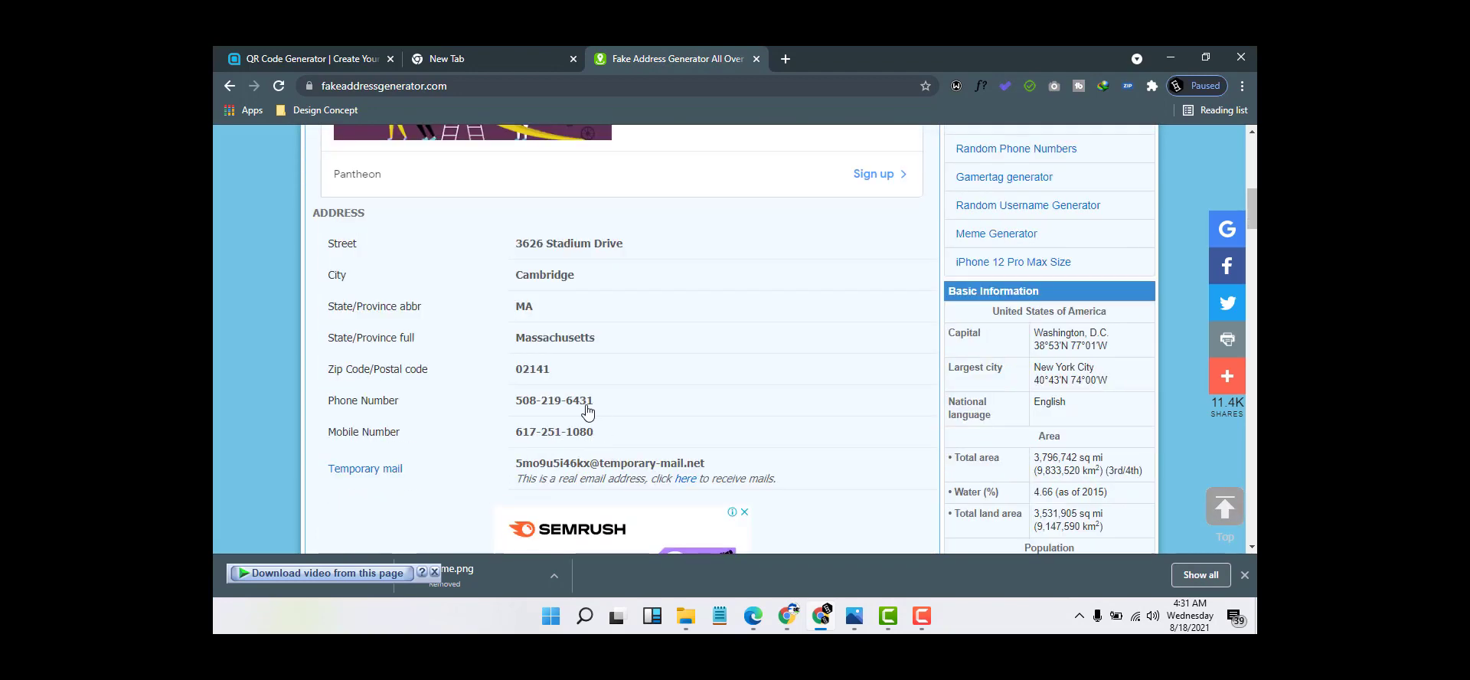
{"action": "left_click_drag", "start_coordinate": [594, 401], "coordinate": [510, 401]}
{"action": "key", "text": "ctrl+c"}
{"action": "left_click", "coordinate": [322, 56]}
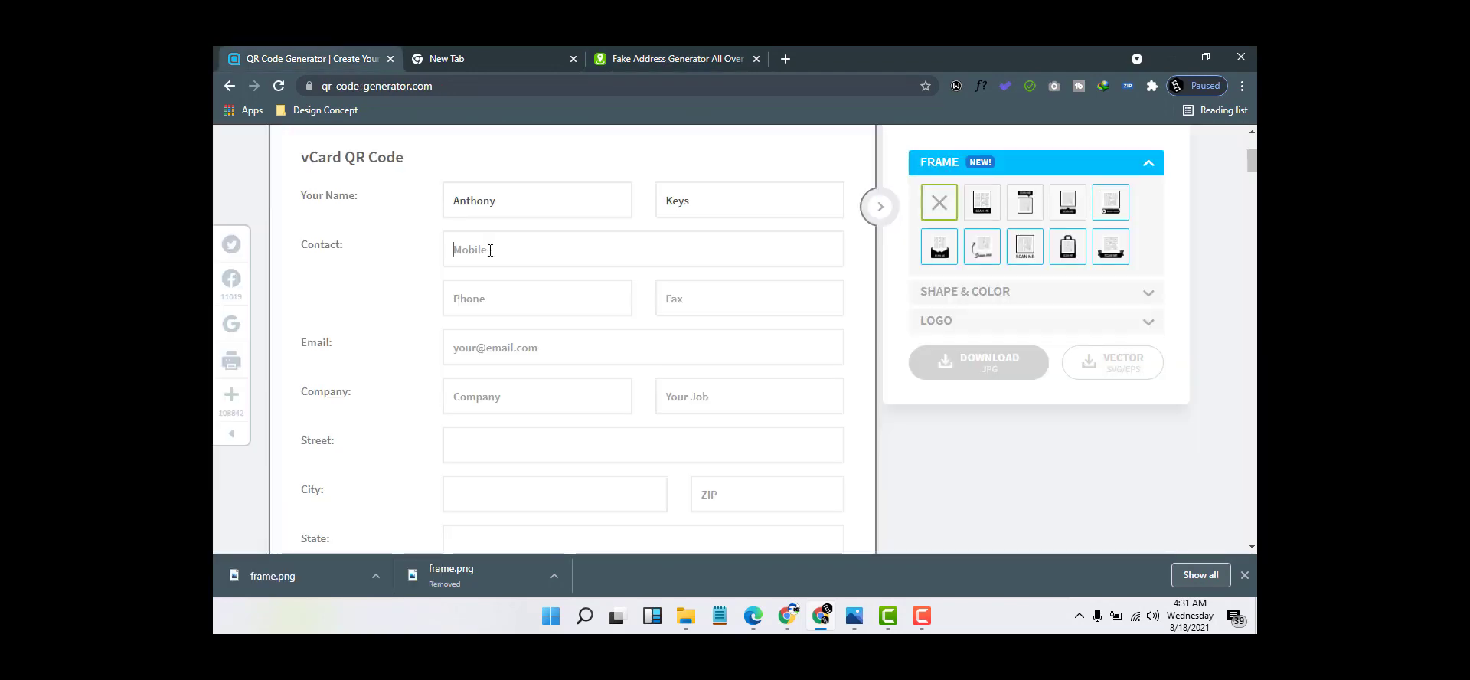
{"action": "key", "text": "ctrl+v"}
- Copy the mobile number from the generated address details into the vCard's Phone field
{"action": "left_click", "coordinate": [678, 59]}
{"action": "left_click_drag", "start_coordinate": [597, 433], "coordinate": [515, 435]}
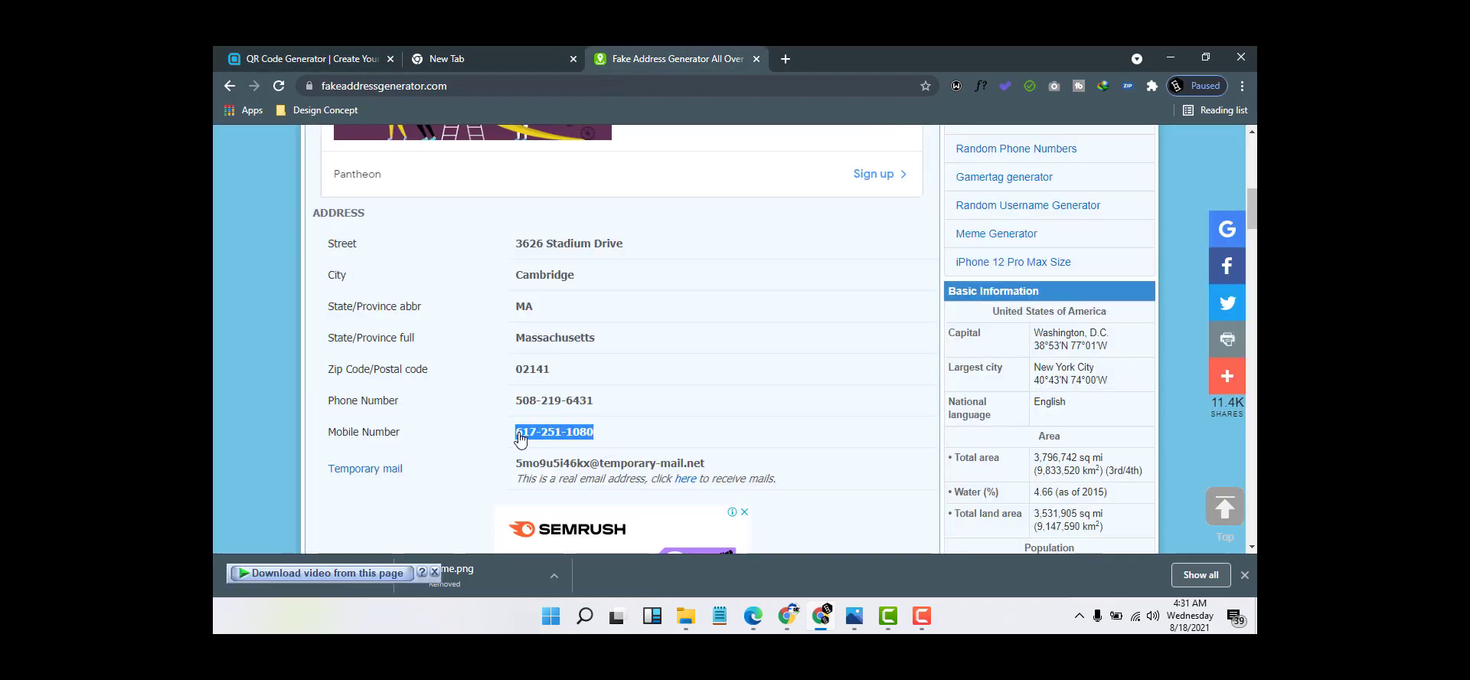
{"action": "key", "text": "ctrl+c"}
{"action": "left_click", "coordinate": [321, 58]}
{"action": "left_click", "coordinate": [476, 298]}
{"action": "key", "text": "ctrl+v"}
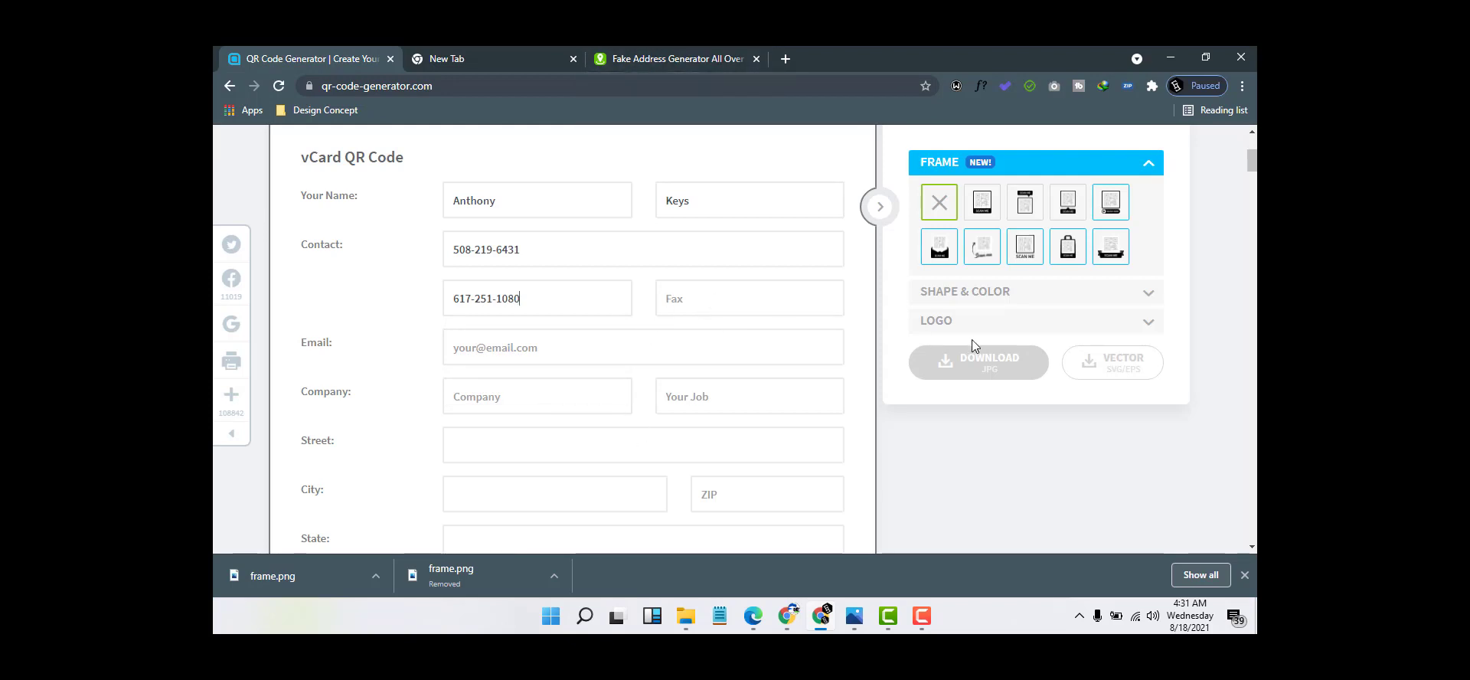
- Copy the temporary e-mail address from the generated details into the vCard's Email field
{"action": "scroll", "coordinate": [974, 344], "scroll_direction": "up", "scroll_amount": 2}
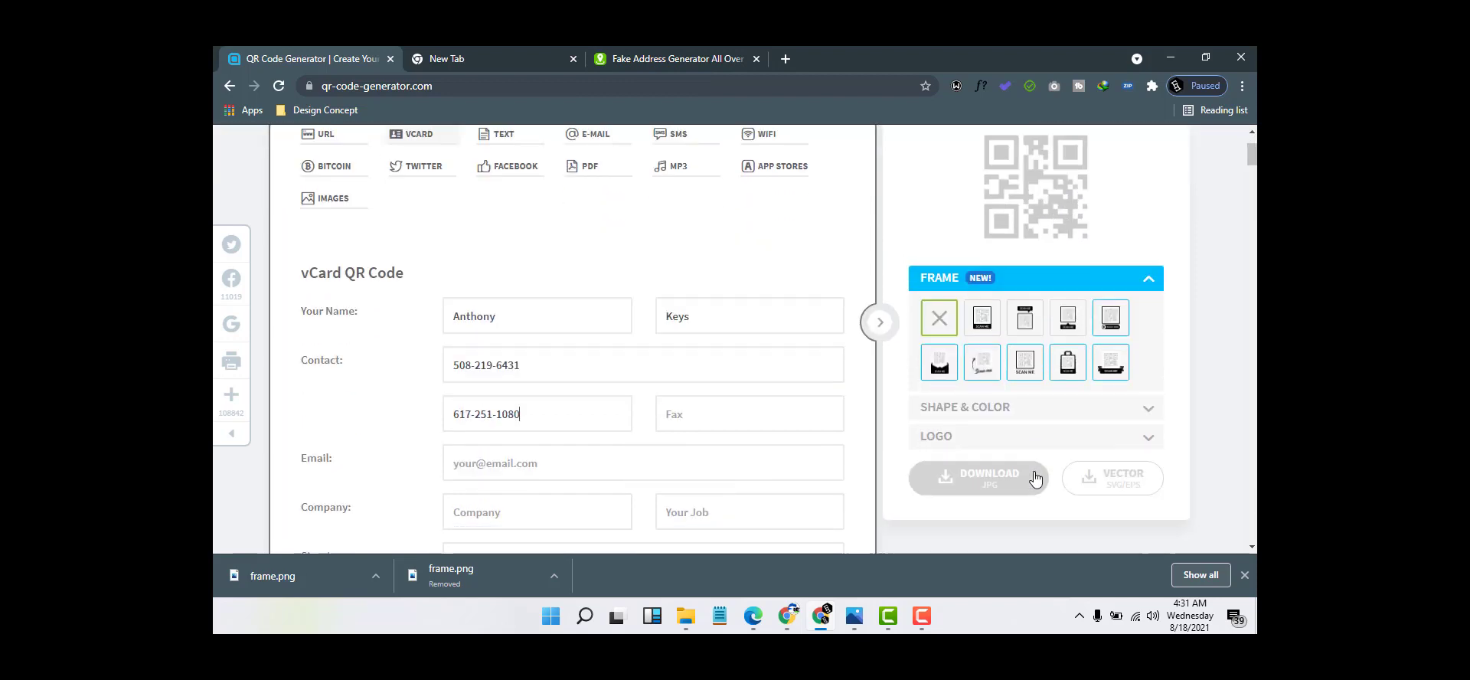
{"action": "scroll", "coordinate": [1040, 474], "scroll_direction": "down", "scroll_amount": 2}
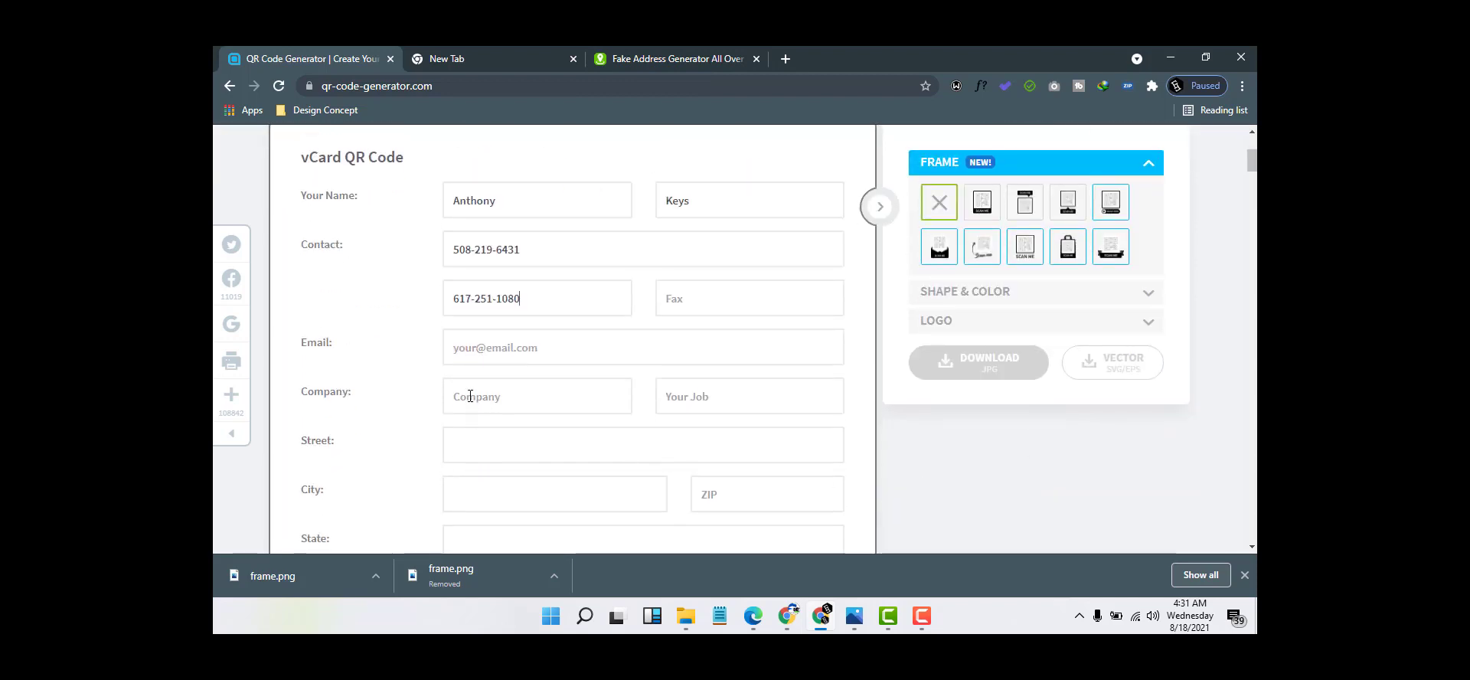
{"action": "left_click", "coordinate": [523, 358]}
{"action": "left_click", "coordinate": [674, 58]}
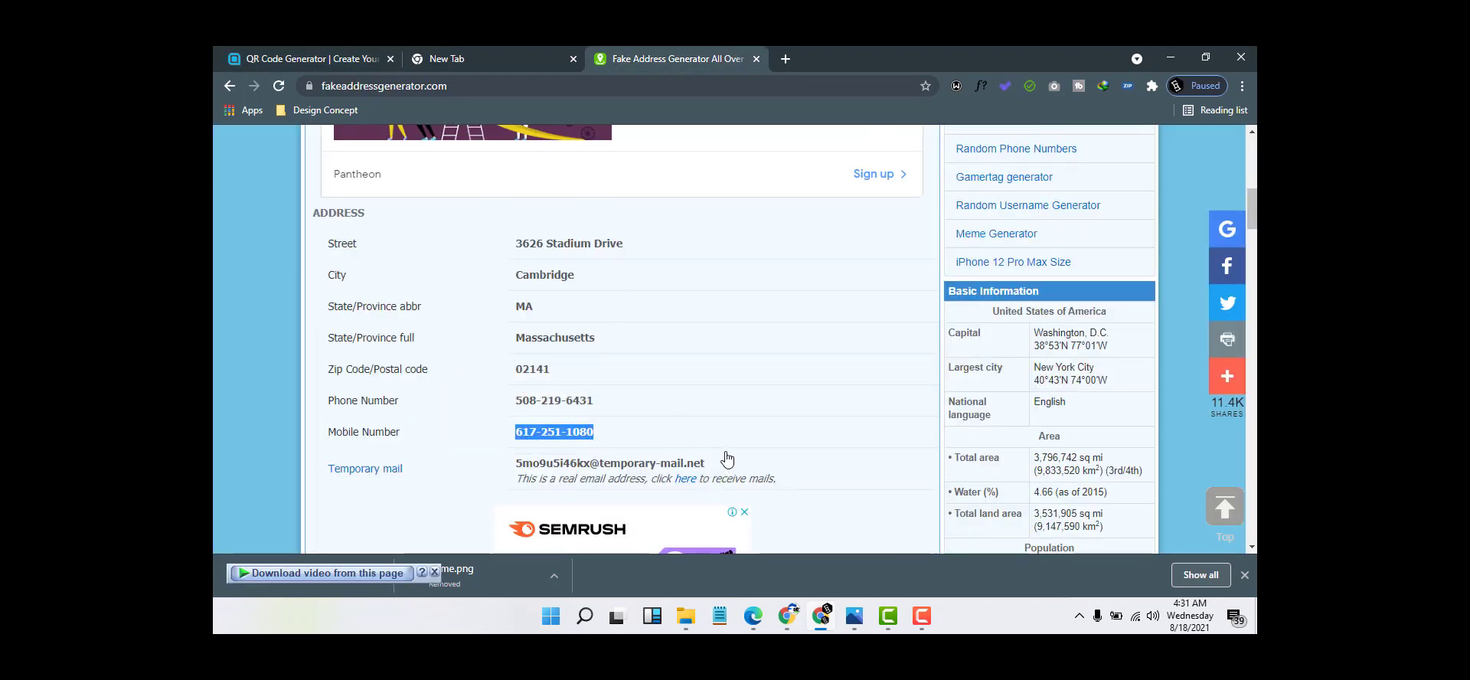
{"action": "left_click_drag", "start_coordinate": [711, 464], "coordinate": [517, 469]}
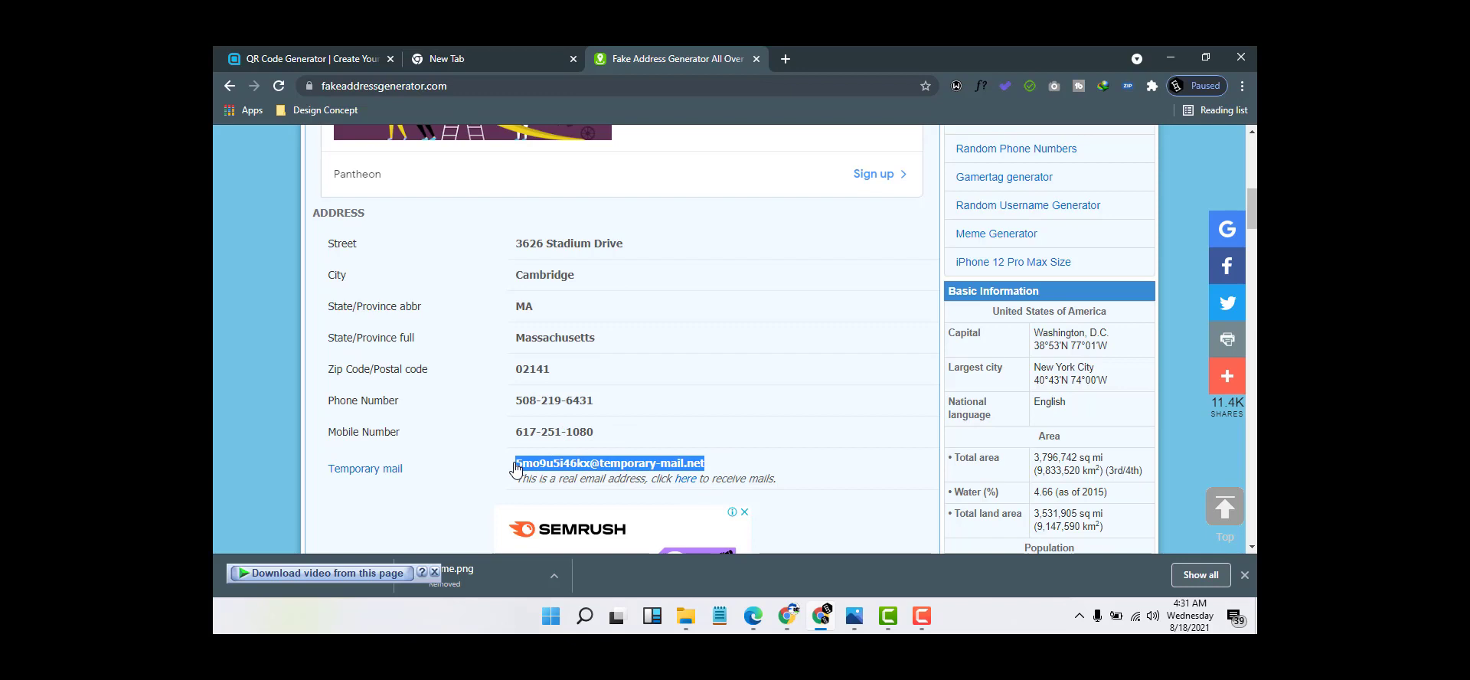
{"action": "left_click", "coordinate": [368, 59]}
{"action": "left_click", "coordinate": [537, 337]}
{"action": "key", "text": "ctrl+v"}
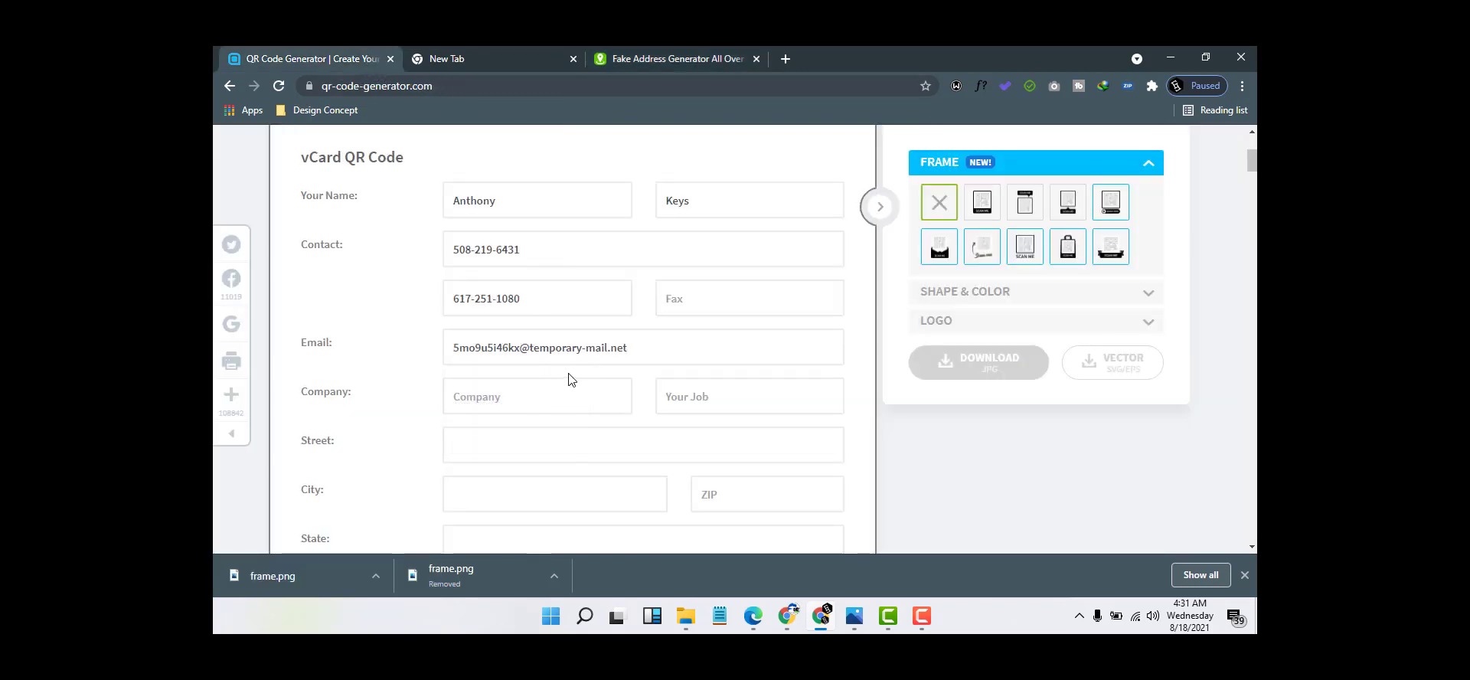
- Enter "ff" as the company and fill in the suggested job title Web Developer
{"action": "left_click", "coordinate": [506, 400]}
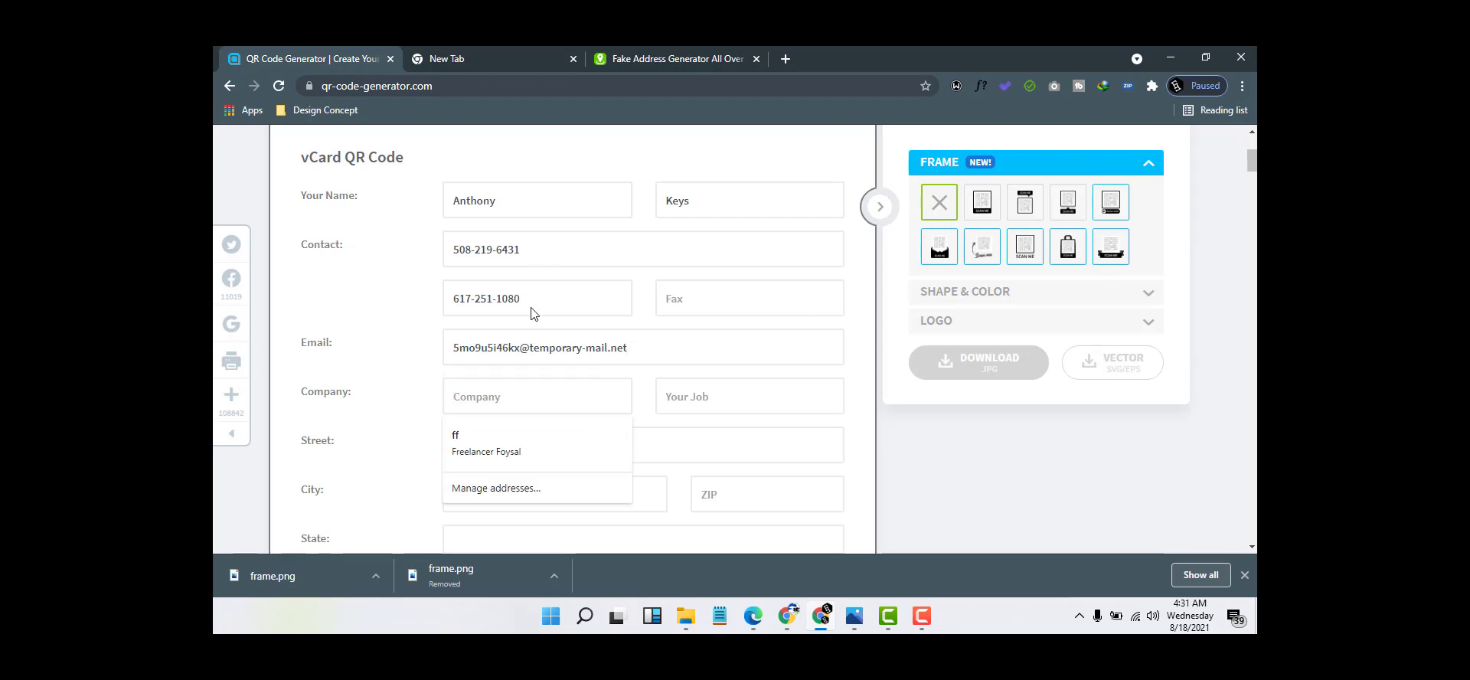
{"action": "left_click", "coordinate": [666, 59]}
{"action": "left_click", "coordinate": [321, 59]}
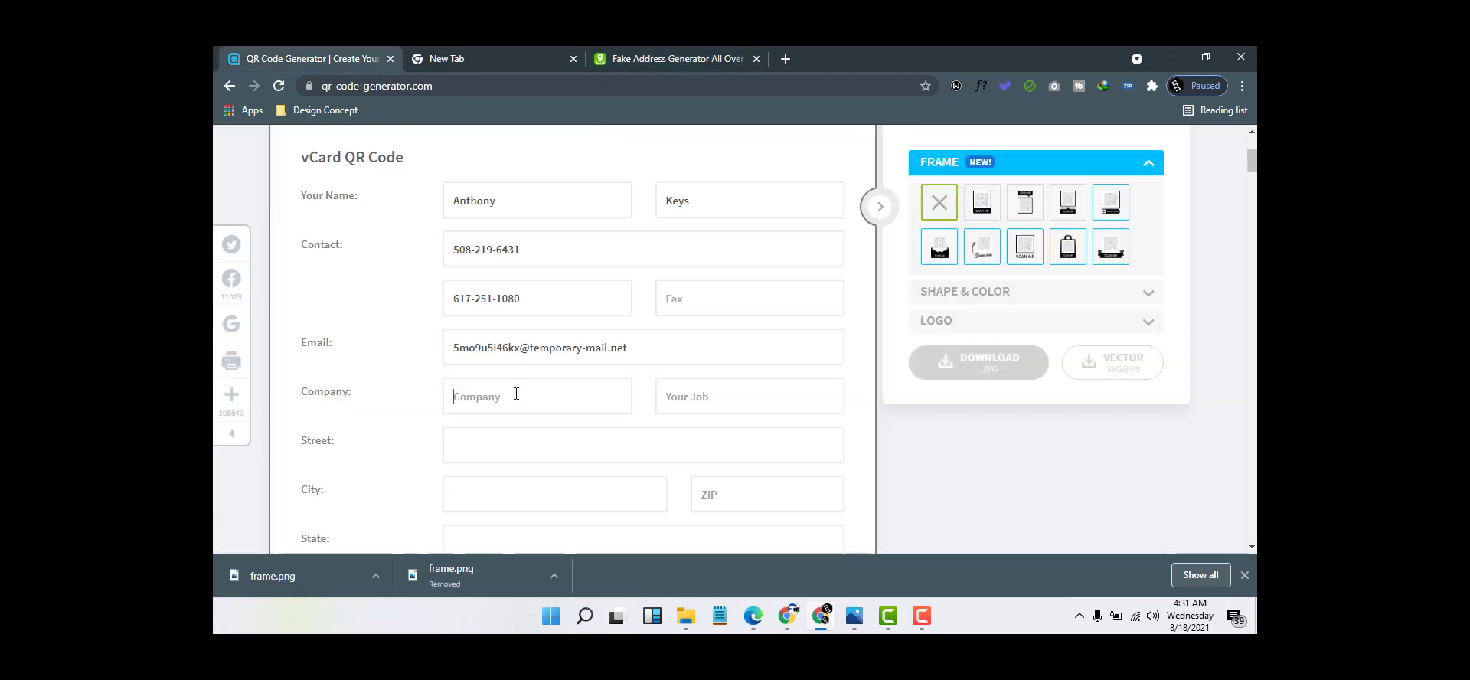
{"action": "left_click", "coordinate": [510, 400]}
{"action": "type", "text": "ff"}
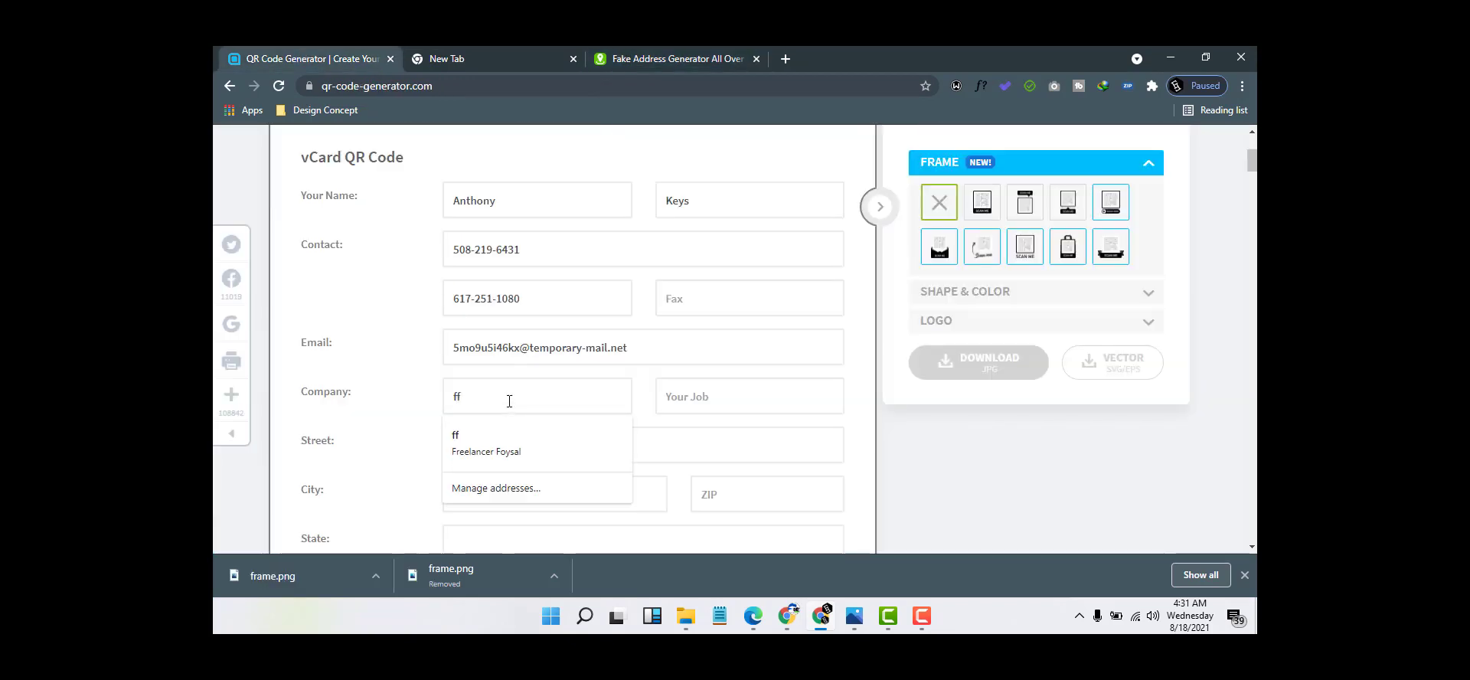
{"action": "left_click", "coordinate": [705, 400]}
{"action": "left_click", "coordinate": [703, 430]}
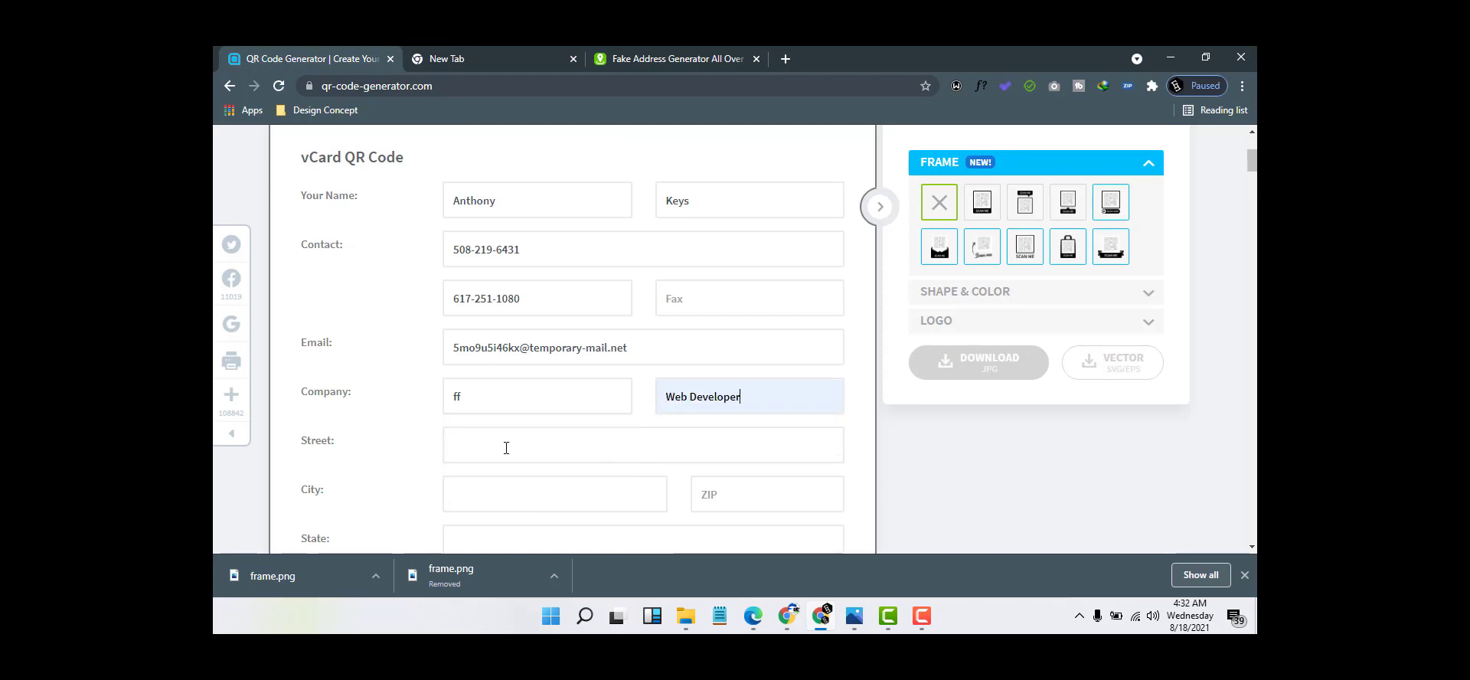
- Copy the street address from the generated details into the vCard's Street field
{"action": "left_click", "coordinate": [509, 446]}
{"action": "left_click", "coordinate": [677, 59]}
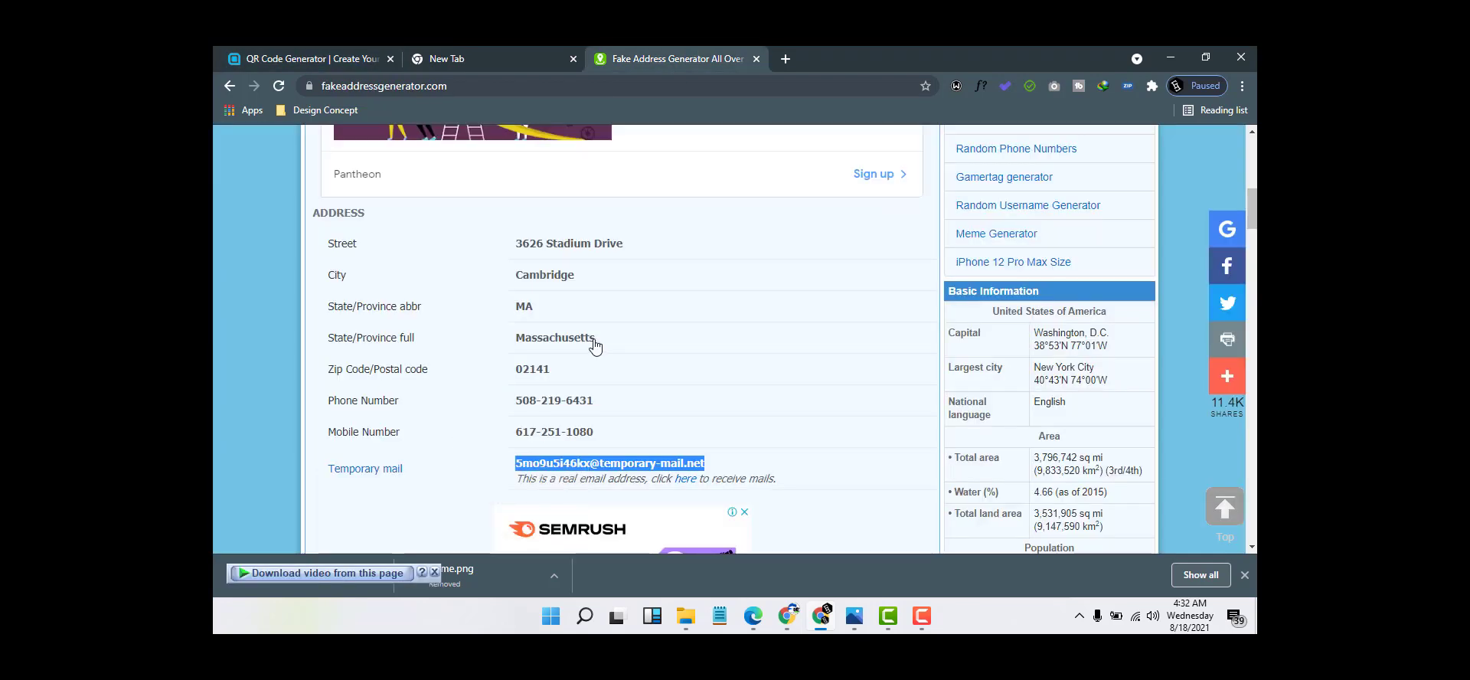
{"action": "left_click_drag", "start_coordinate": [625, 244], "coordinate": [515, 245]}
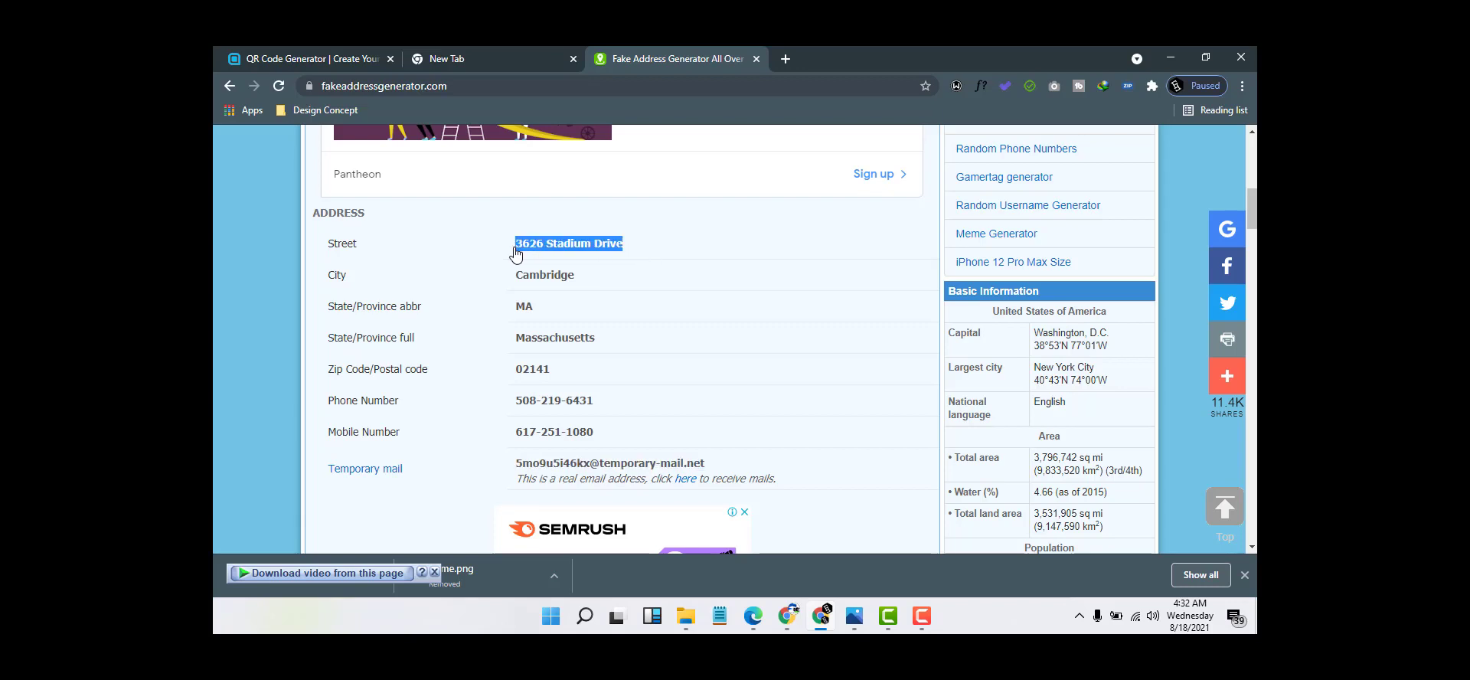
{"action": "left_click", "coordinate": [311, 58]}
{"action": "left_click", "coordinate": [457, 448]}
{"action": "key", "text": "ctrl+v"}
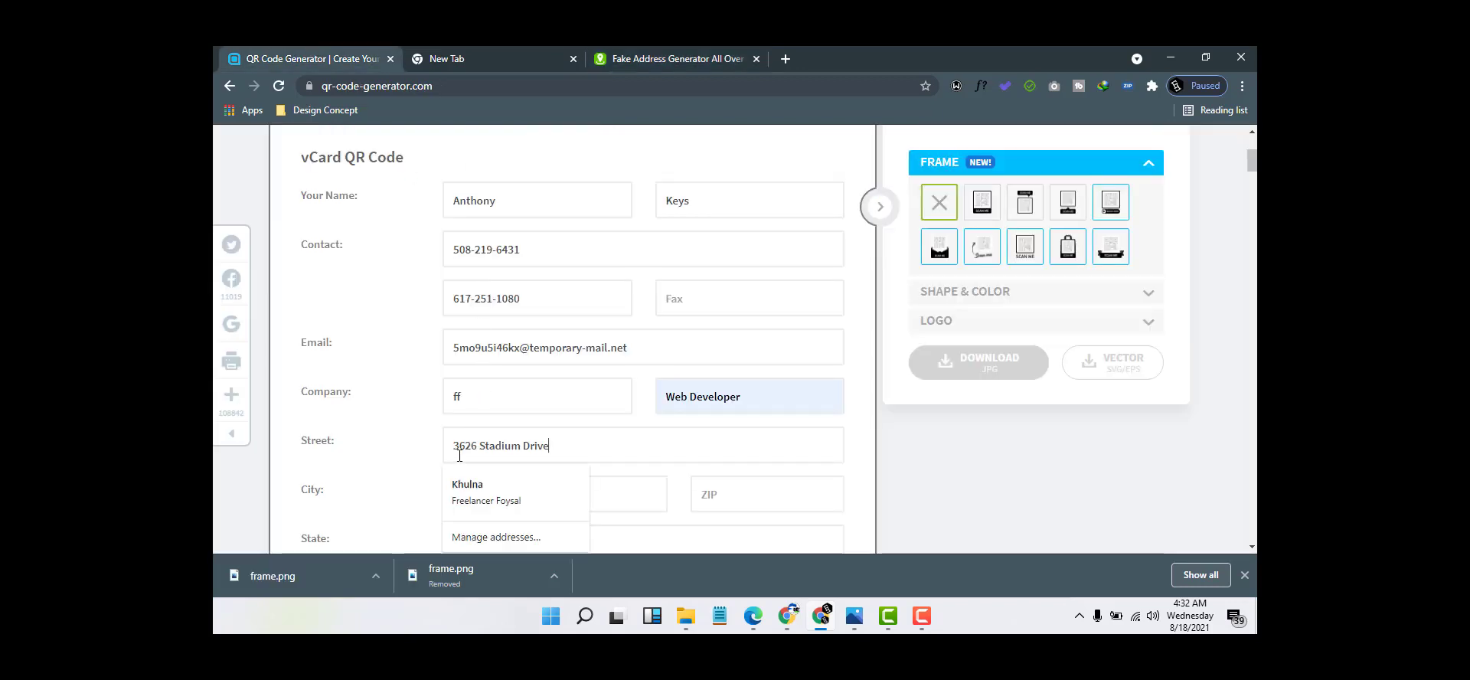
- Copy the city from the generated details into the City field and remove any stray space
{"action": "scroll", "coordinate": [464, 451], "scroll_direction": "down", "scroll_amount": 1}
{"action": "left_click", "coordinate": [605, 51]}
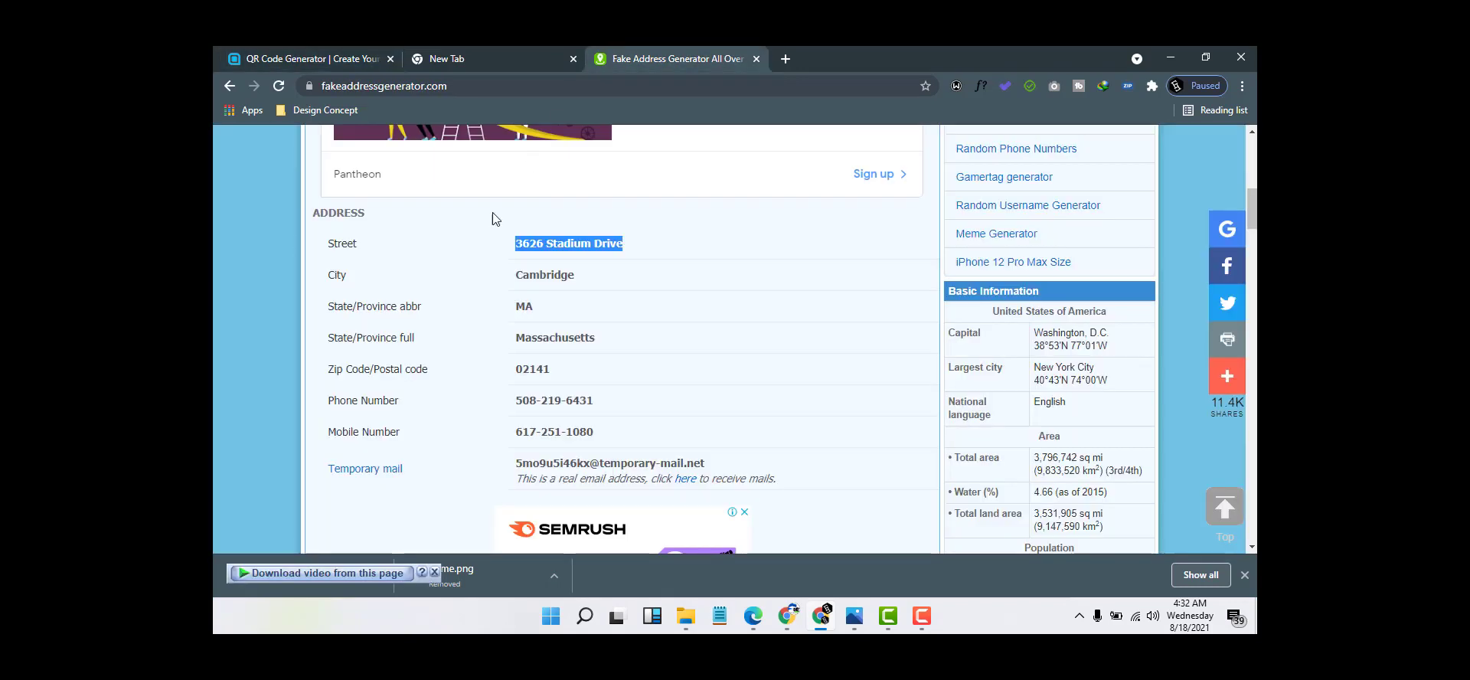
{"action": "left_click_drag", "start_coordinate": [604, 286], "coordinate": [499, 285]}
{"action": "key", "text": "ctrl+c"}
{"action": "key", "text": "ctrl+1"}
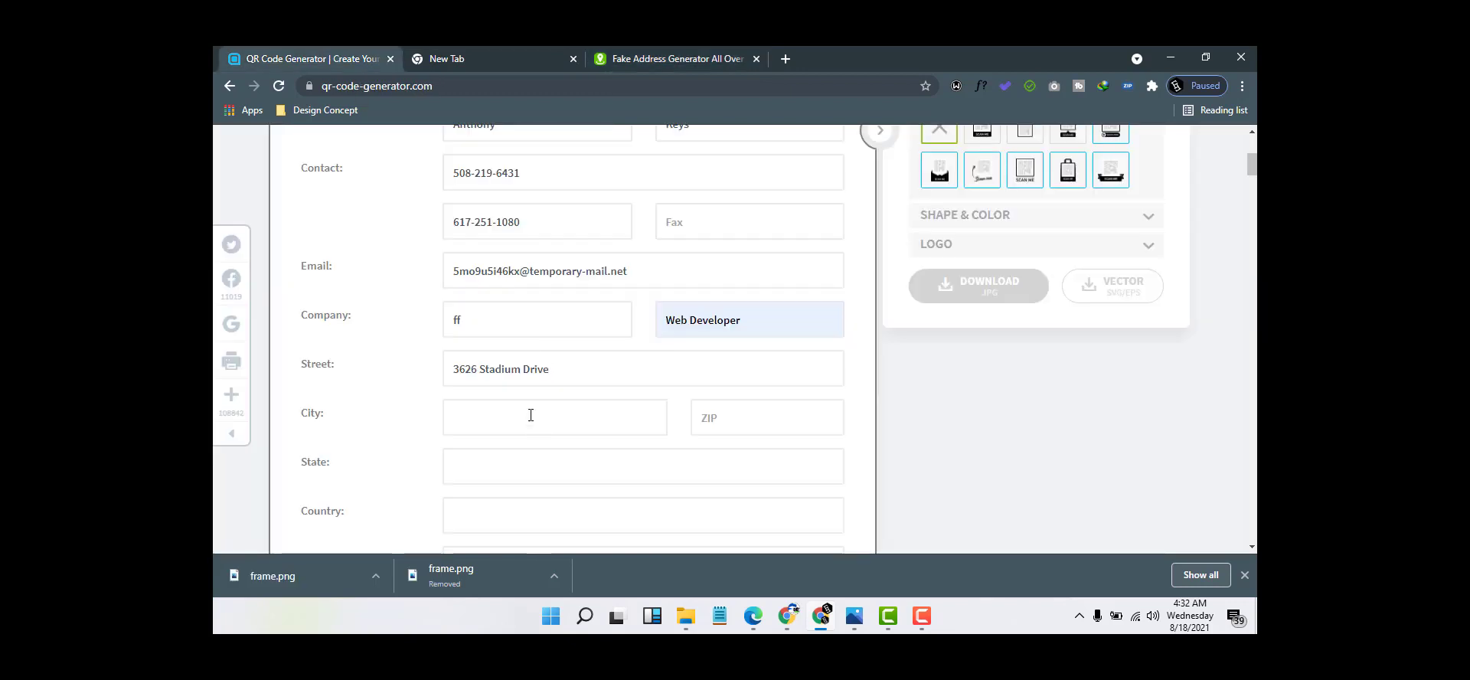
{"action": "left_click", "coordinate": [530, 415]}
{"action": "key", "text": "ctrl+v"}
{"action": "left_click", "coordinate": [473, 418]}
{"action": "key", "text": "BackSpace"}
- Copy the postal code from the generated details into the vCard's ZIP field
{"action": "left_click", "coordinate": [750, 421]}
{"action": "left_click", "coordinate": [662, 58]}
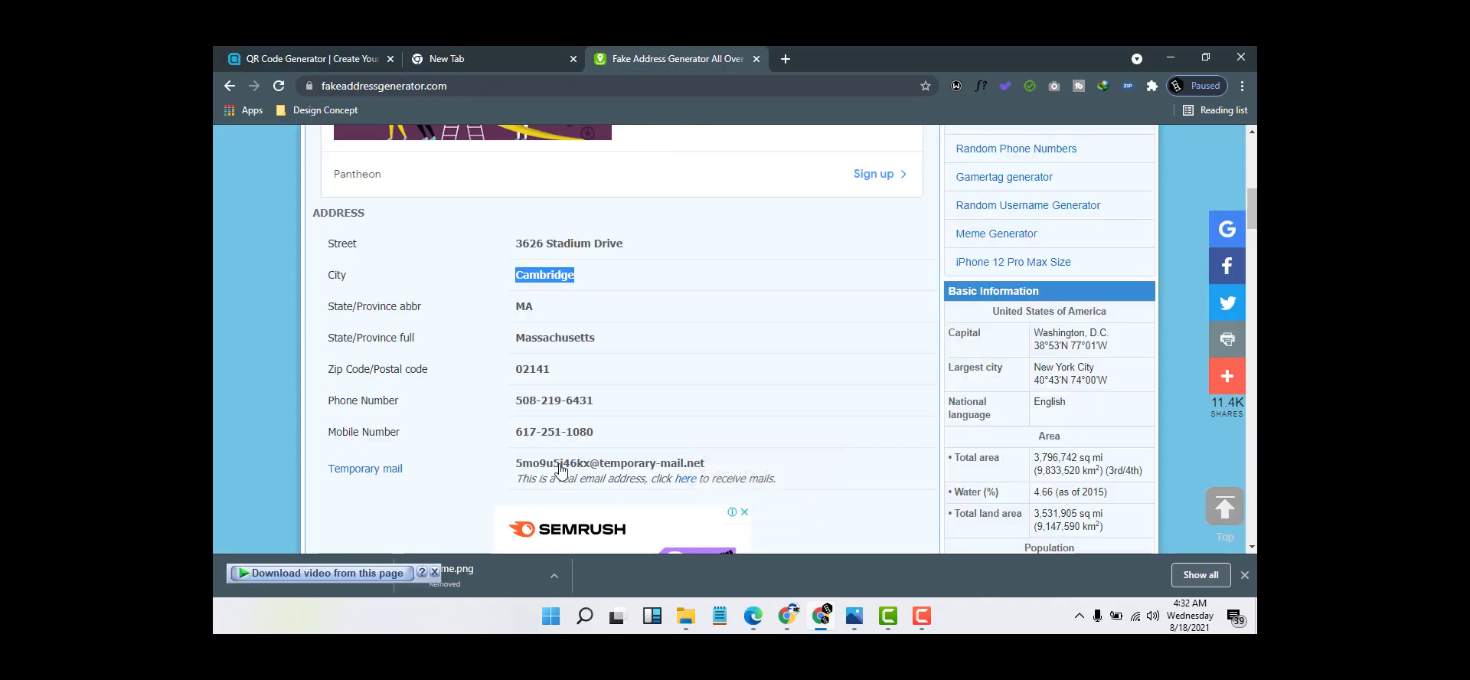
{"action": "left_click_drag", "start_coordinate": [554, 369], "coordinate": [510, 379]}
{"action": "key", "text": "ctrl+c"}
{"action": "left_click", "coordinate": [306, 59]}
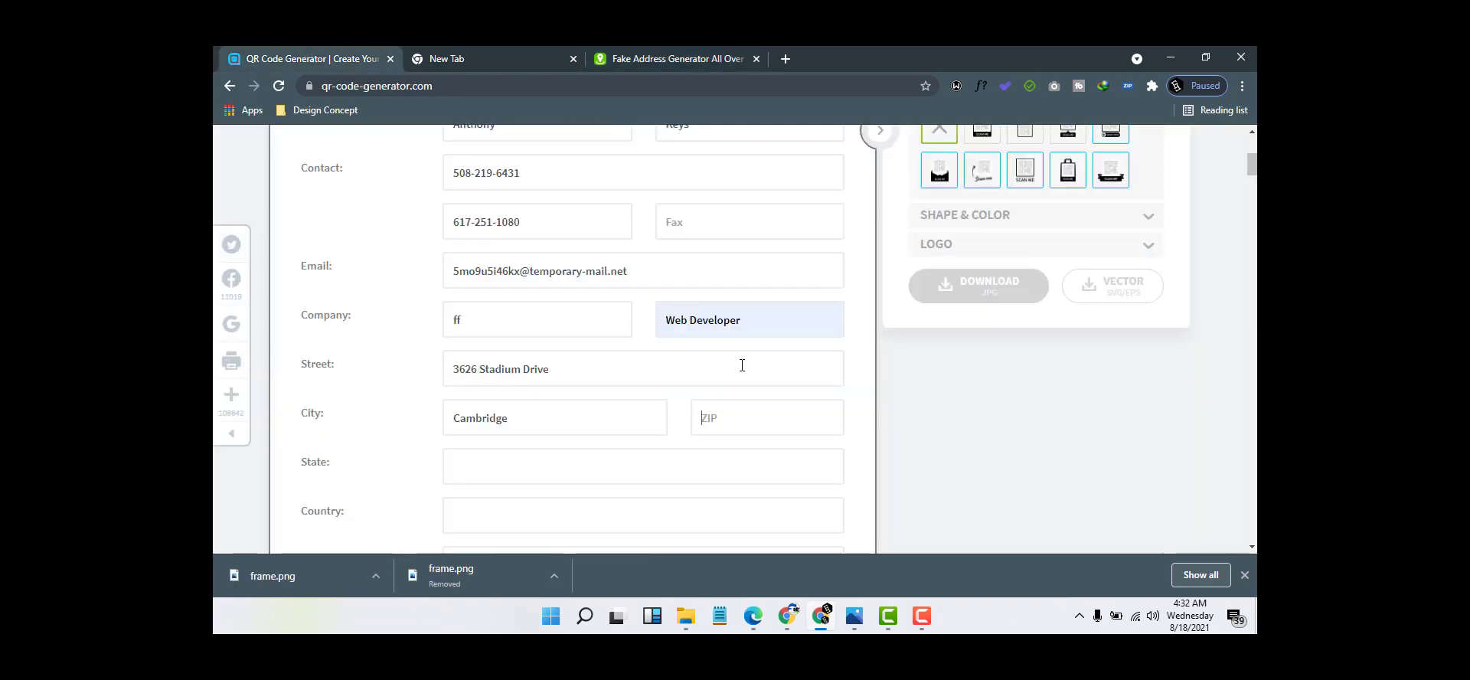
{"action": "left_click", "coordinate": [725, 420]}
{"action": "key", "text": "ctrl+v"}
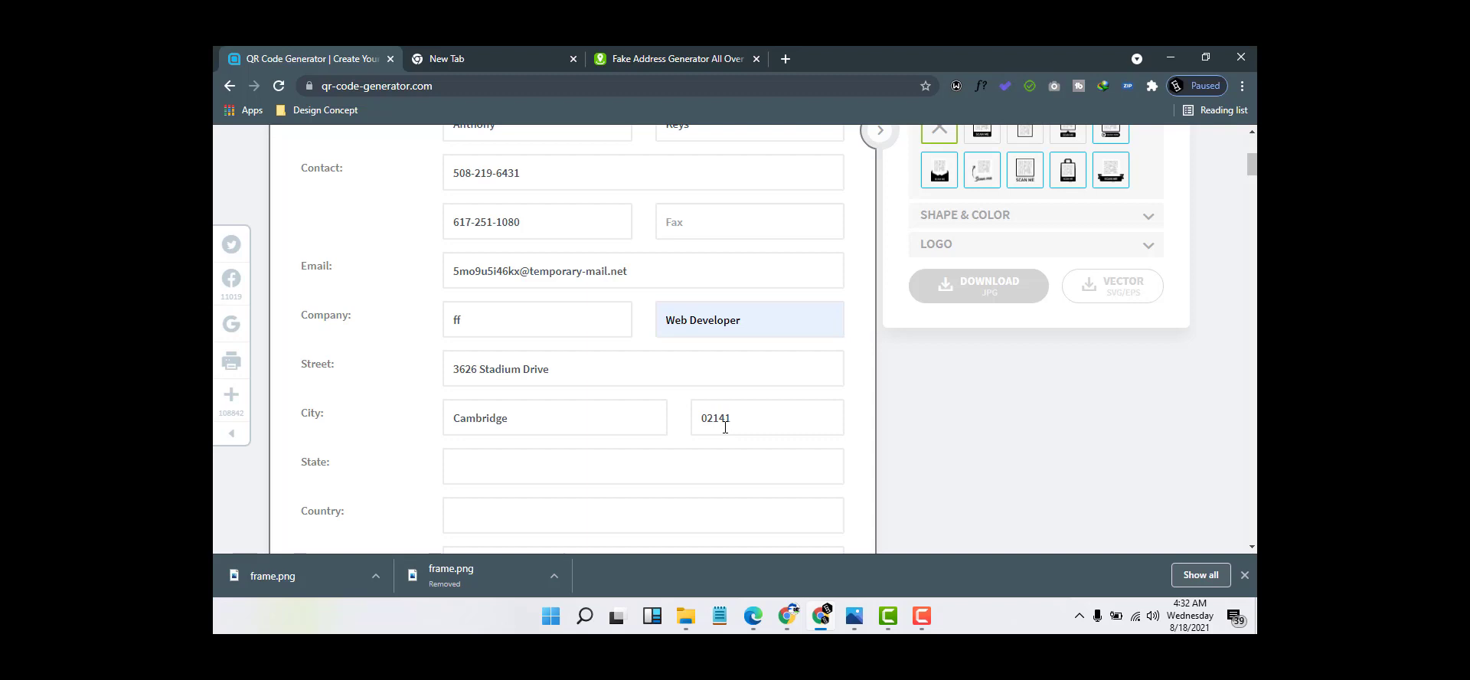
- Copy the full state name from the generated details into the vCard's State field
{"action": "left_click", "coordinate": [573, 460]}
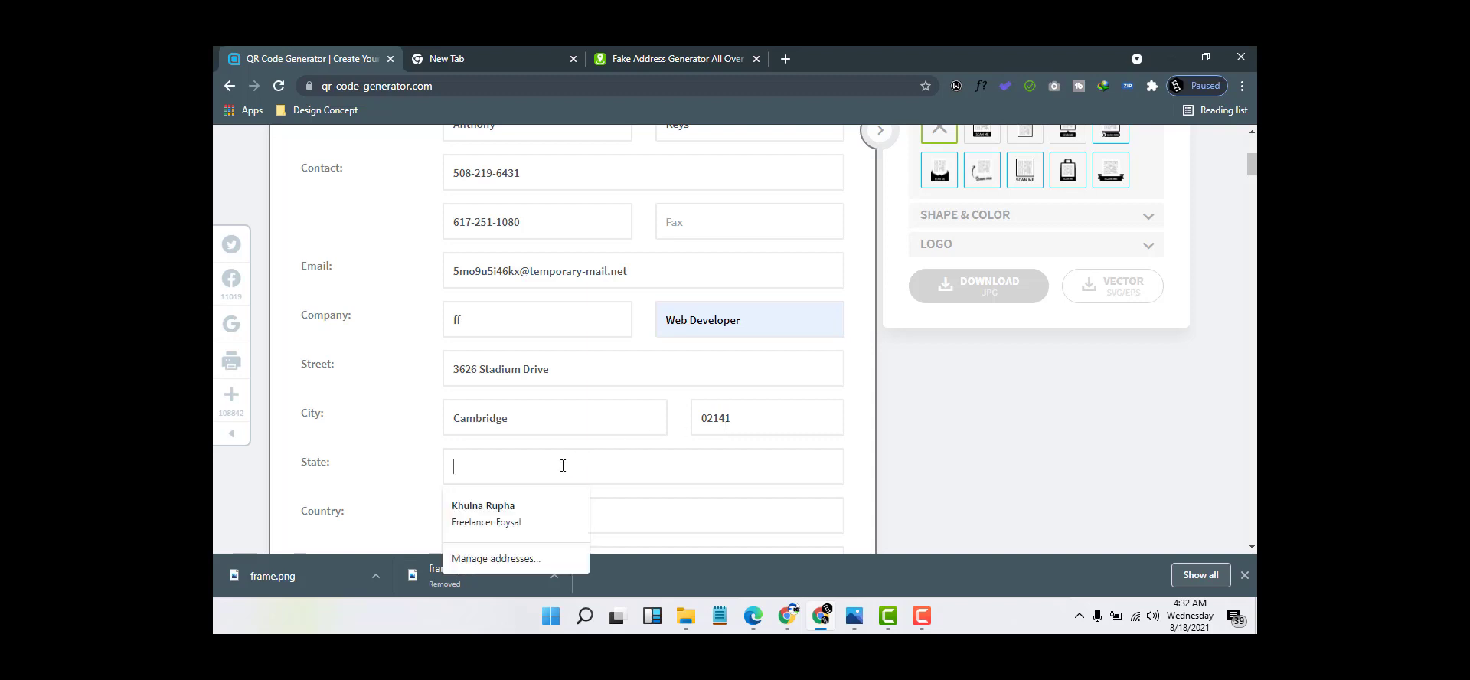
{"action": "left_click", "coordinate": [720, 58]}
{"action": "left_click_drag", "start_coordinate": [602, 337], "coordinate": [511, 338]}
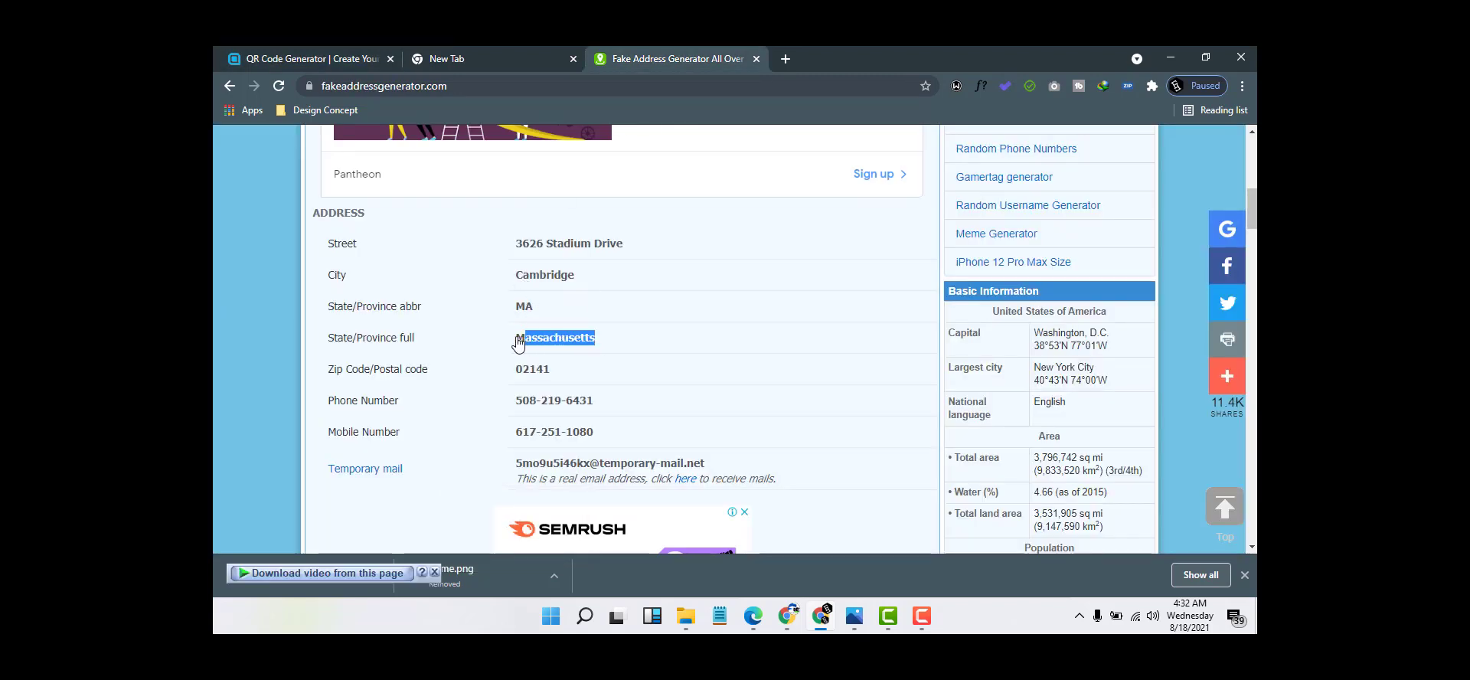
{"action": "key", "text": "ctrl+c"}
{"action": "key", "text": "ctrl+Tab"}
{"action": "left_click", "coordinate": [457, 466]}
{"action": "key", "text": "ctrl+v"}
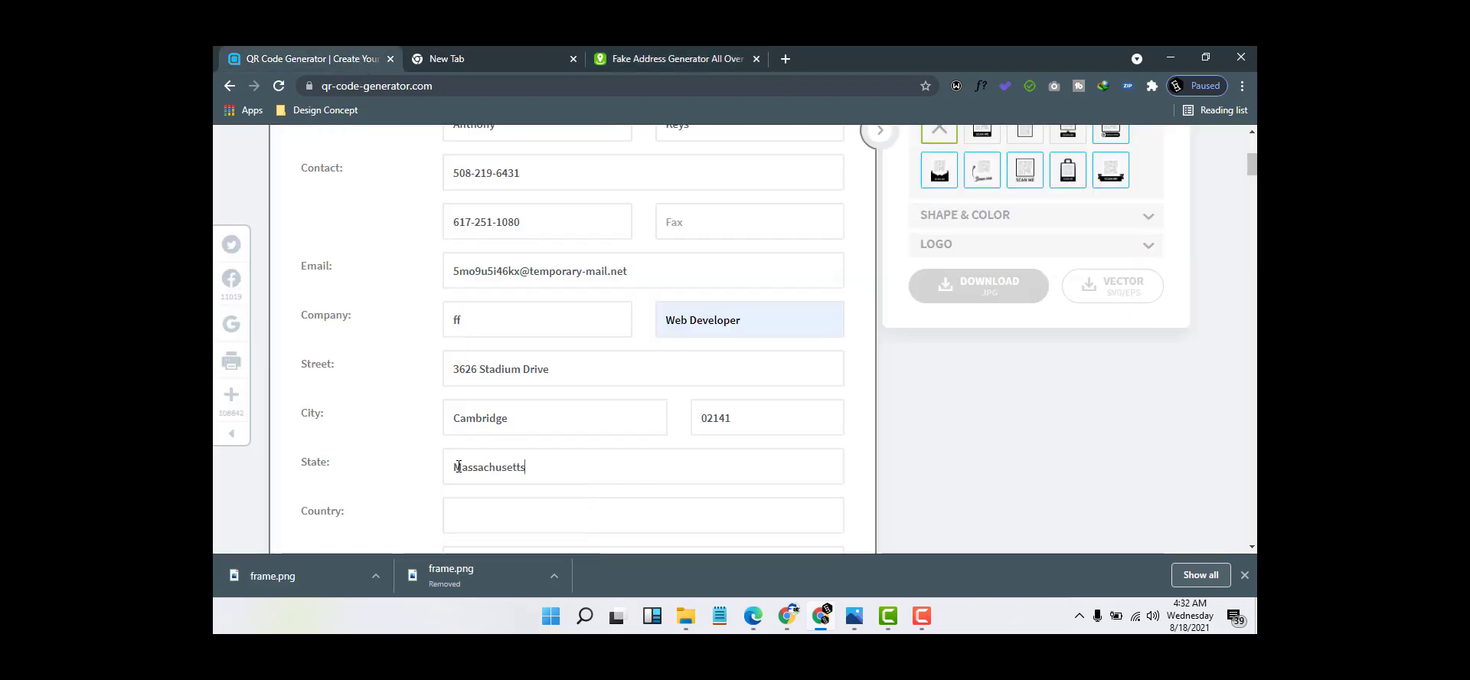
- Enter "United State" as the country and fill the Website field with the suggested saved web address
{"action": "scroll", "coordinate": [457, 467], "scroll_direction": "down", "scroll_amount": 2}
{"action": "left_click", "coordinate": [497, 371]}
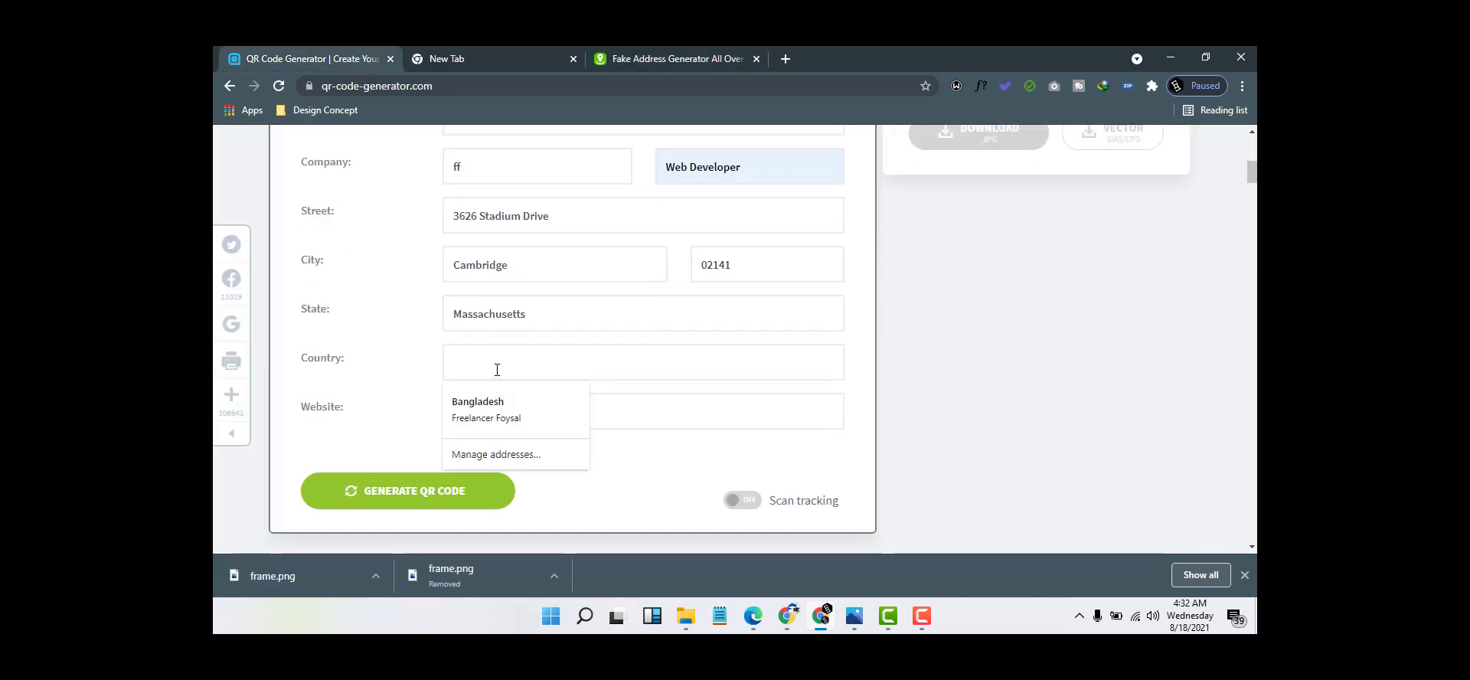
{"action": "type", "text": "United"}
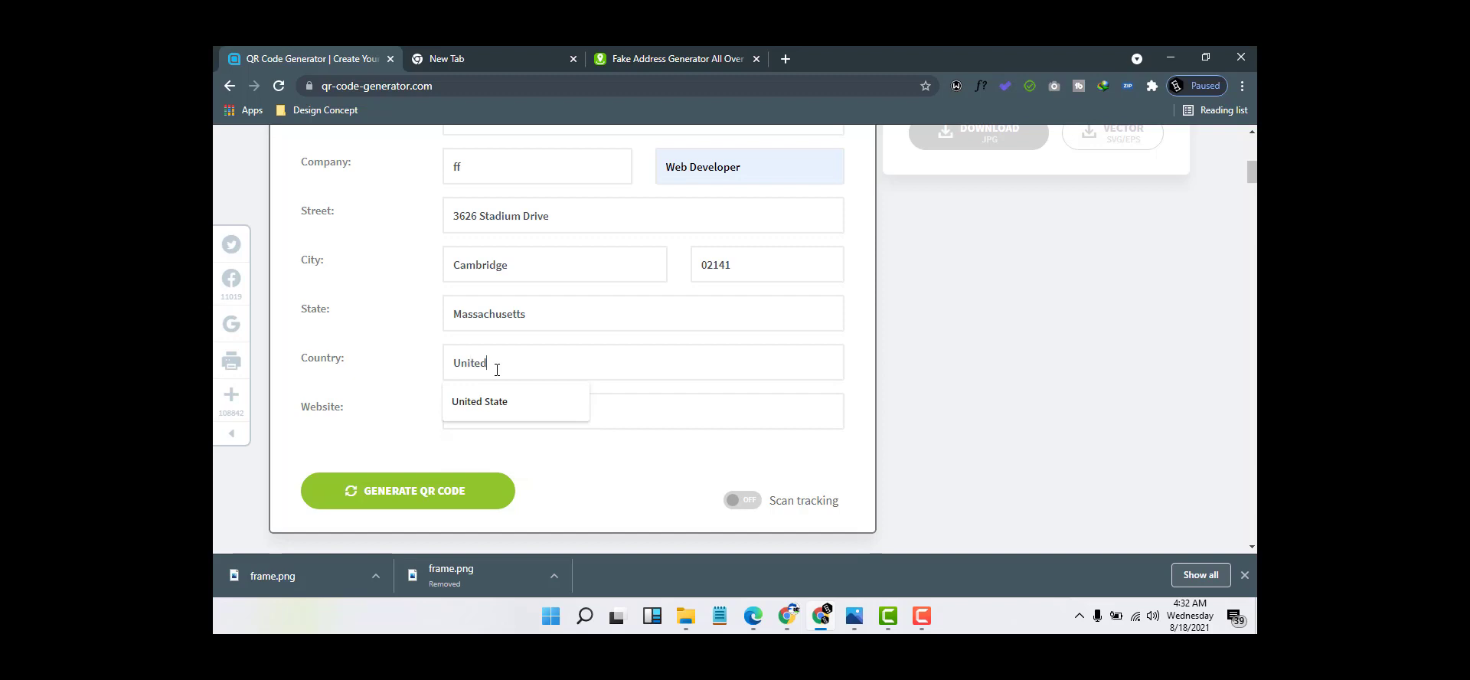
{"action": "type", "text": " State"}
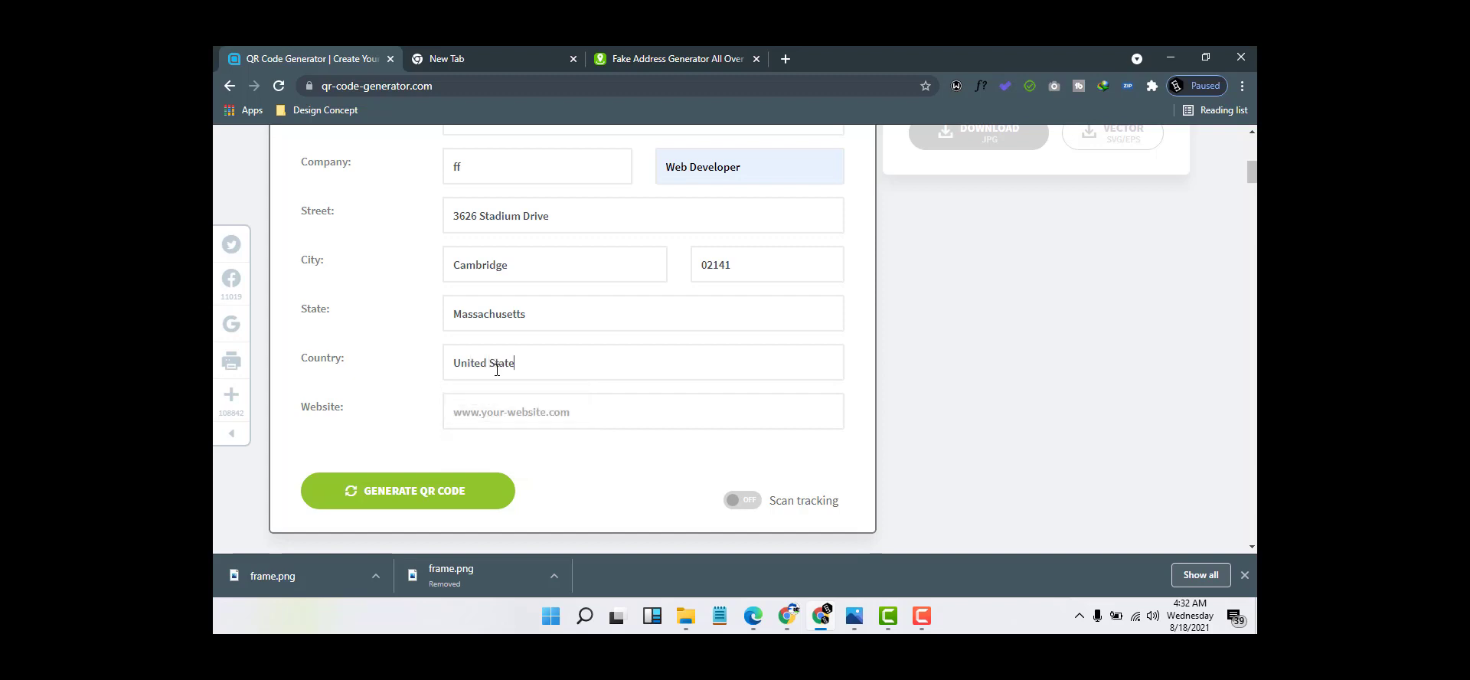
{"action": "left_click", "coordinate": [486, 411]}
{"action": "left_click", "coordinate": [502, 451]}
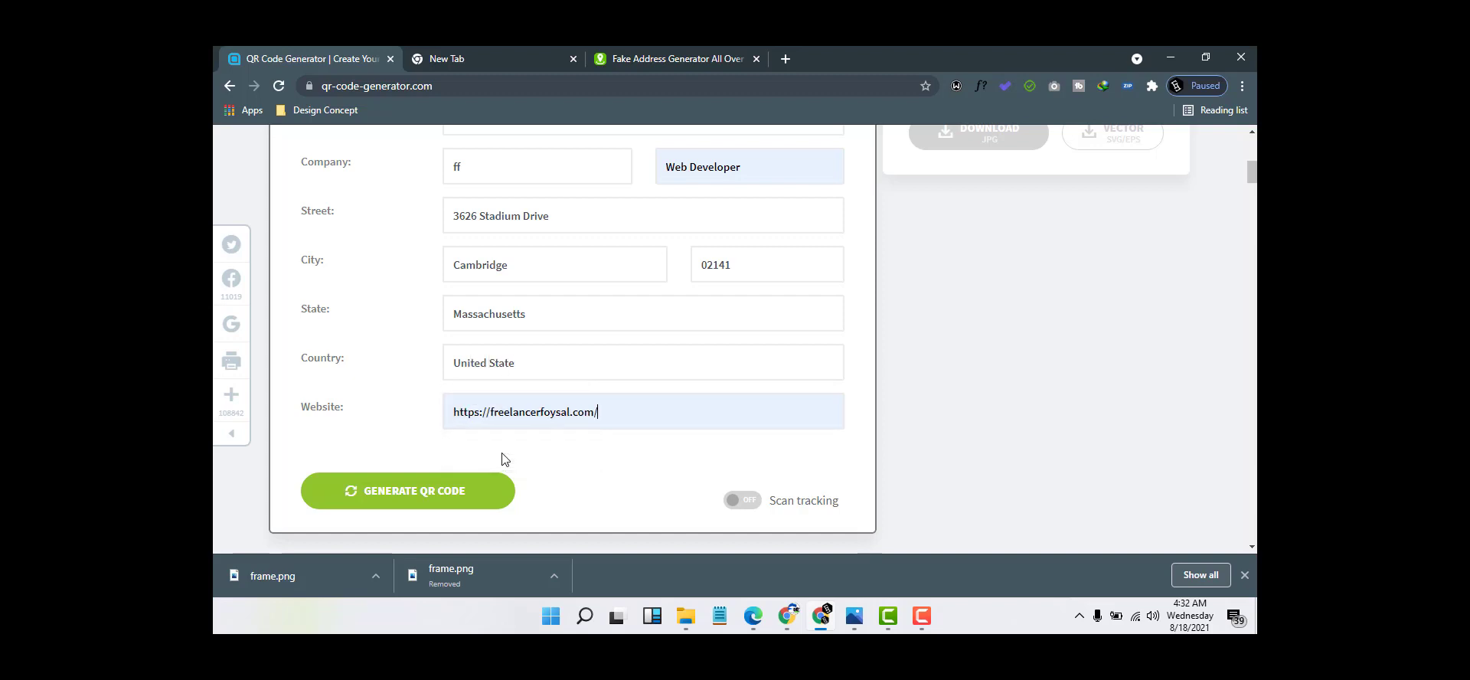
- Review the completed contact form and generate the vCard QR code from it
{"action": "scroll", "coordinate": [502, 459], "scroll_direction": "up", "scroll_amount": 3}
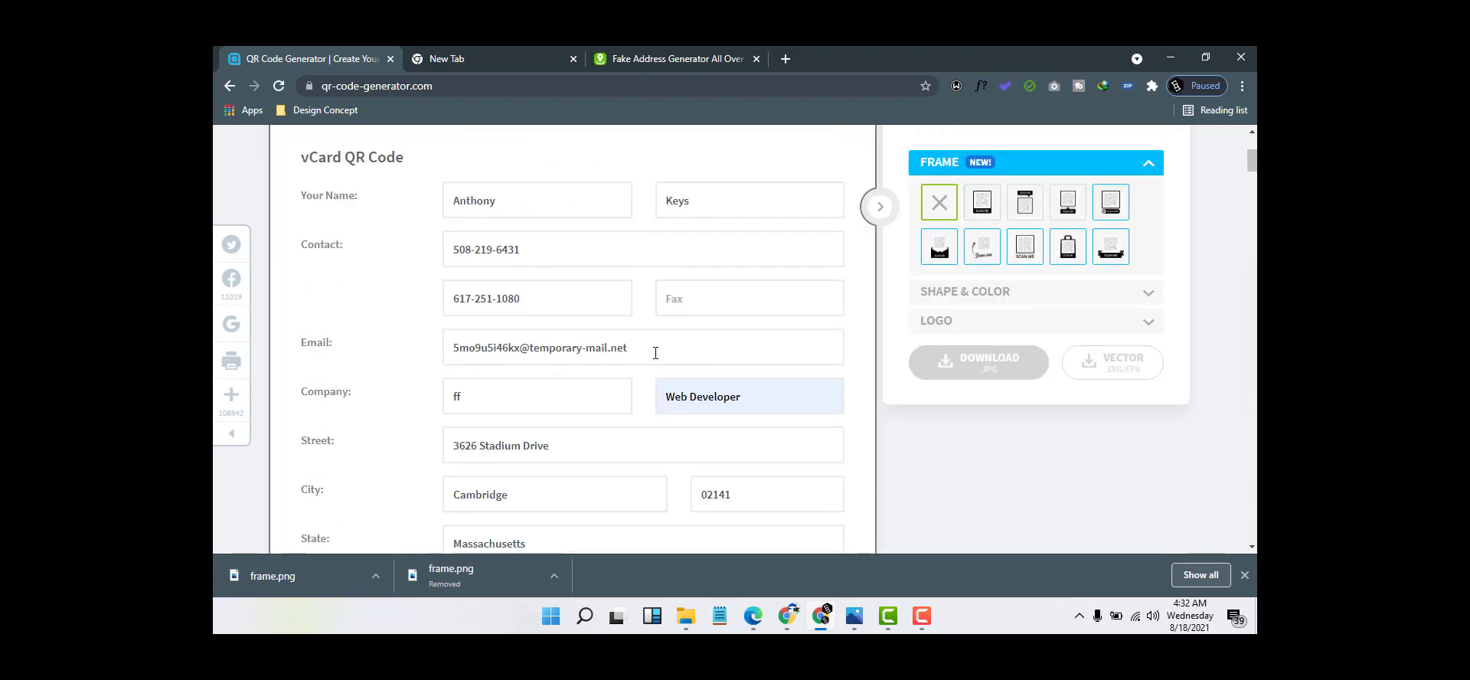
{"action": "scroll", "coordinate": [655, 358], "scroll_direction": "up", "scroll_amount": 1}
{"action": "scroll", "coordinate": [654, 358], "scroll_direction": "up", "scroll_amount": 2}
{"action": "scroll", "coordinate": [660, 357], "scroll_direction": "down", "scroll_amount": 3}
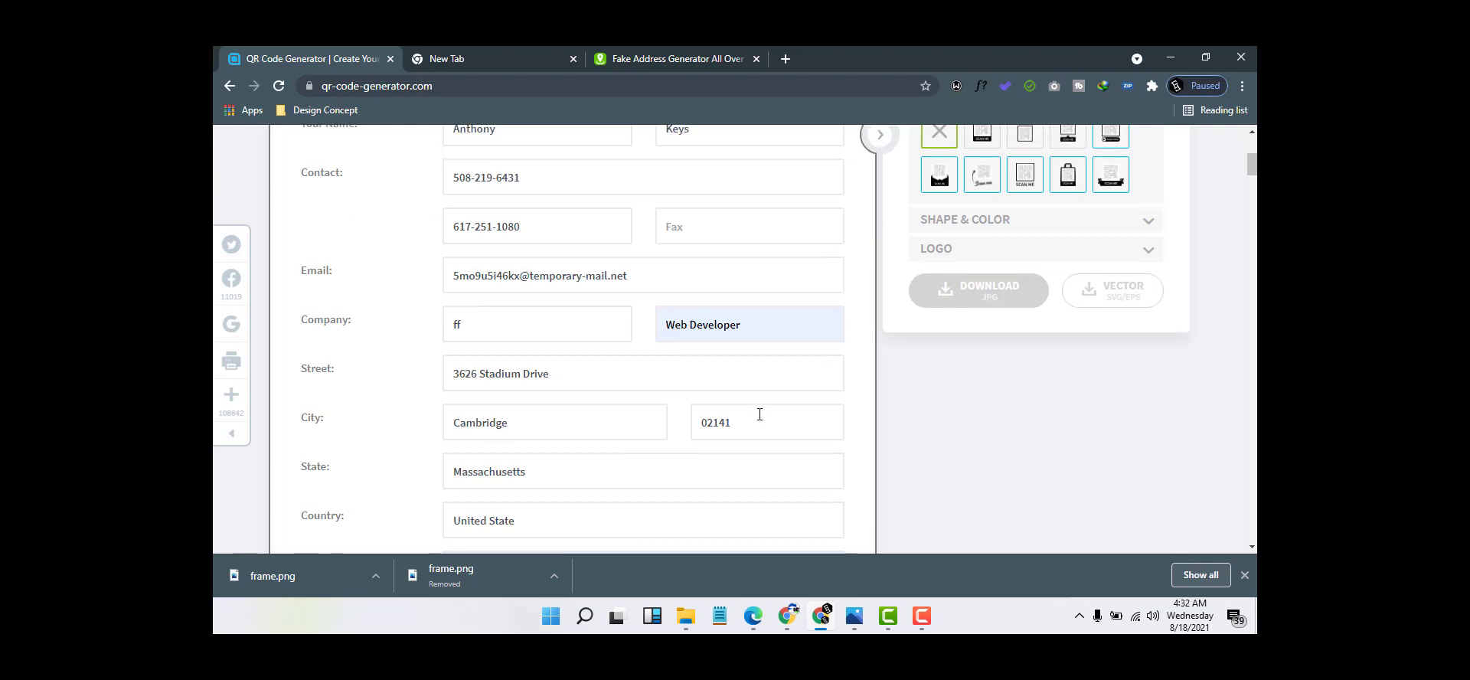
{"action": "scroll", "coordinate": [858, 361], "scroll_direction": "up", "scroll_amount": 2}
{"action": "scroll", "coordinate": [1011, 375], "scroll_direction": "down", "scroll_amount": 2}
{"action": "scroll", "coordinate": [995, 375], "scroll_direction": "down", "scroll_amount": 4}
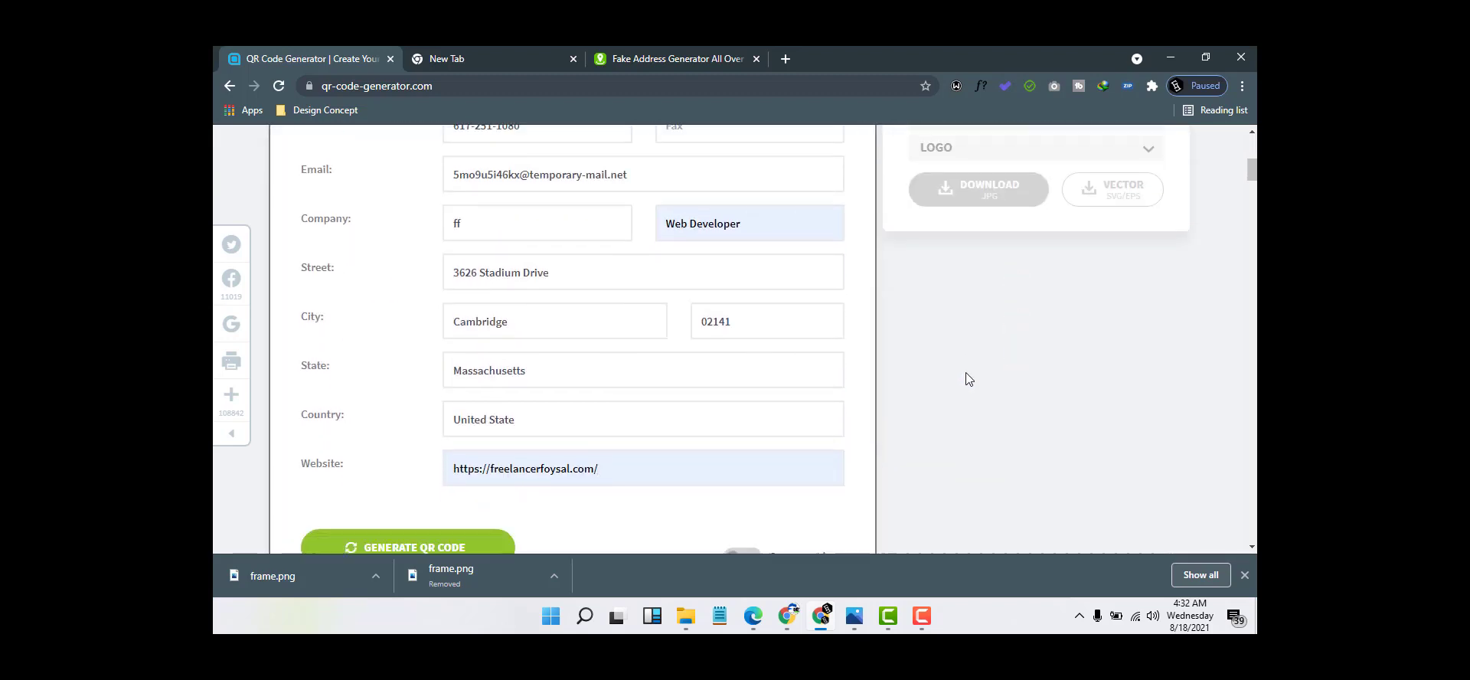
{"action": "left_click", "coordinate": [430, 347]}
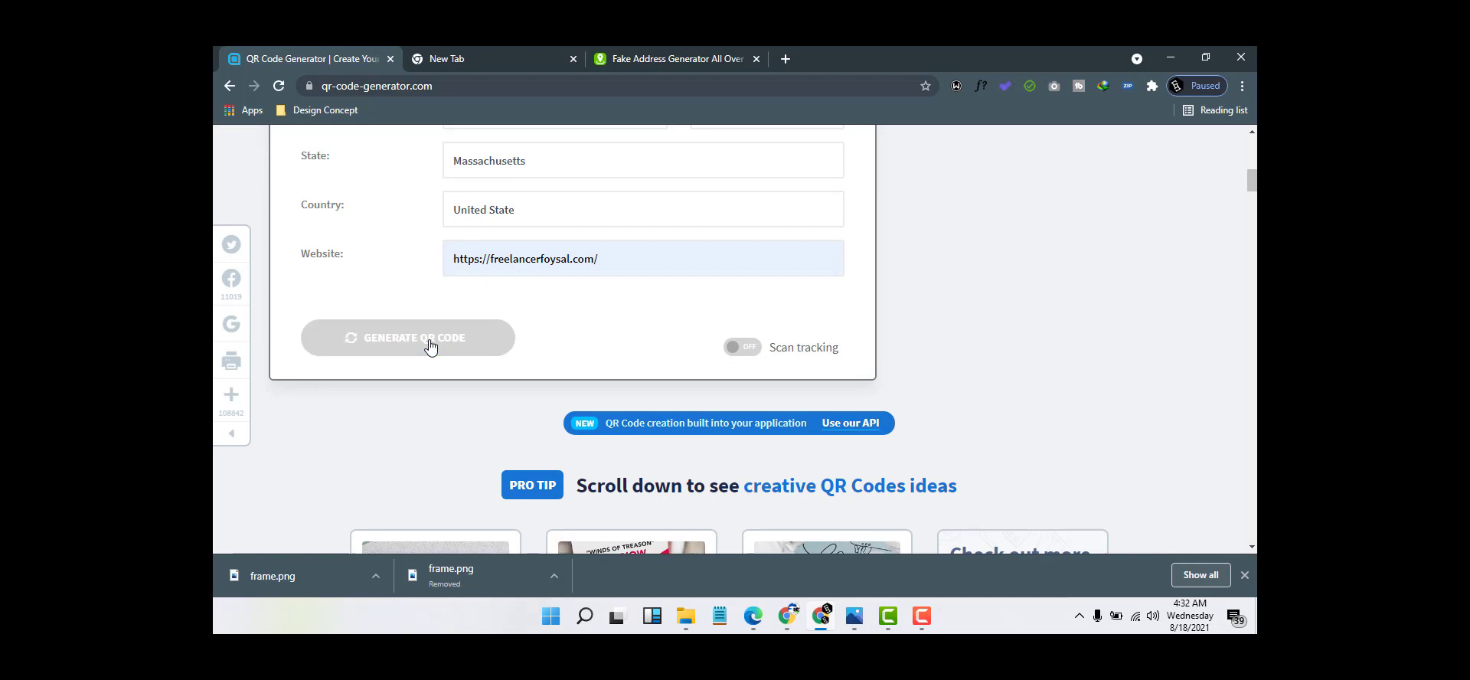
- Try the frame with the "SCAN ME" label below the QR code and switch to the one with the label above it
{"action": "scroll", "coordinate": [646, 243], "scroll_direction": "up", "scroll_amount": 6}
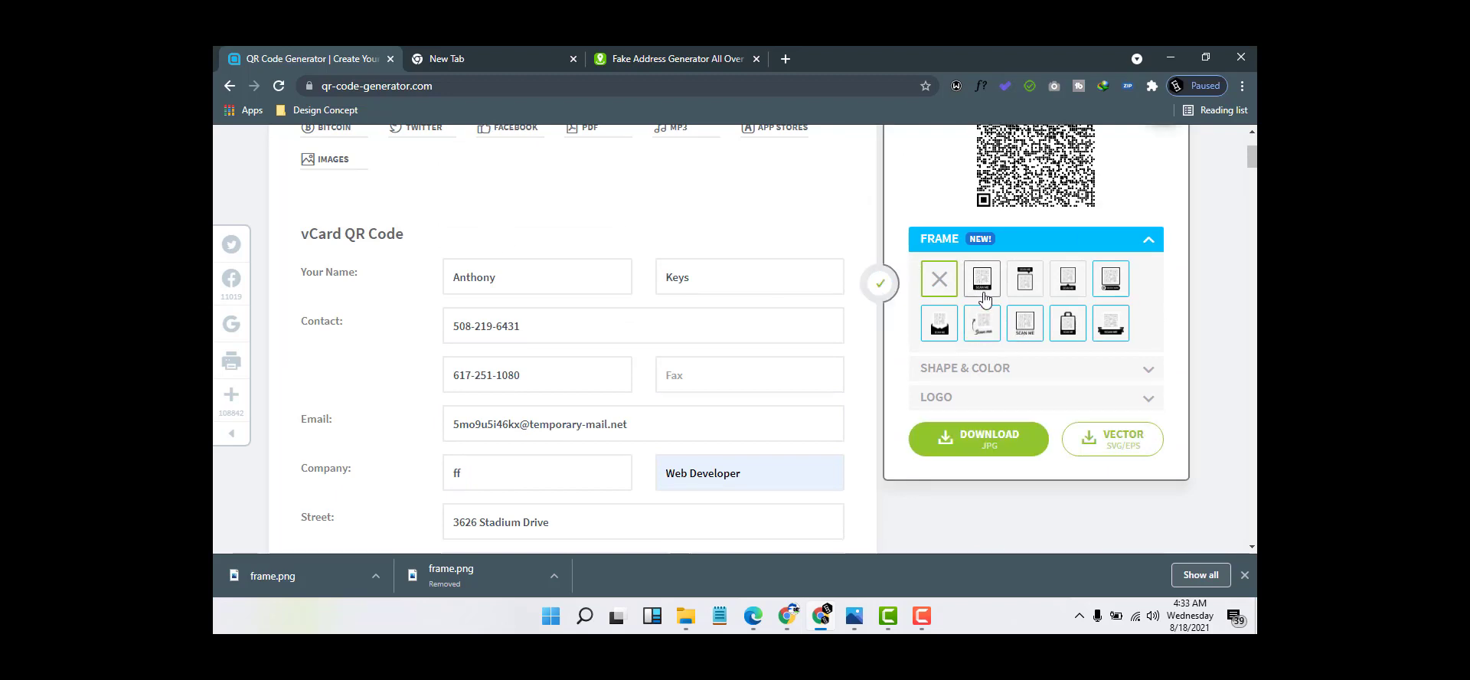
{"action": "left_click", "coordinate": [987, 289]}
{"action": "scroll", "coordinate": [988, 290], "scroll_direction": "up", "scroll_amount": 1}
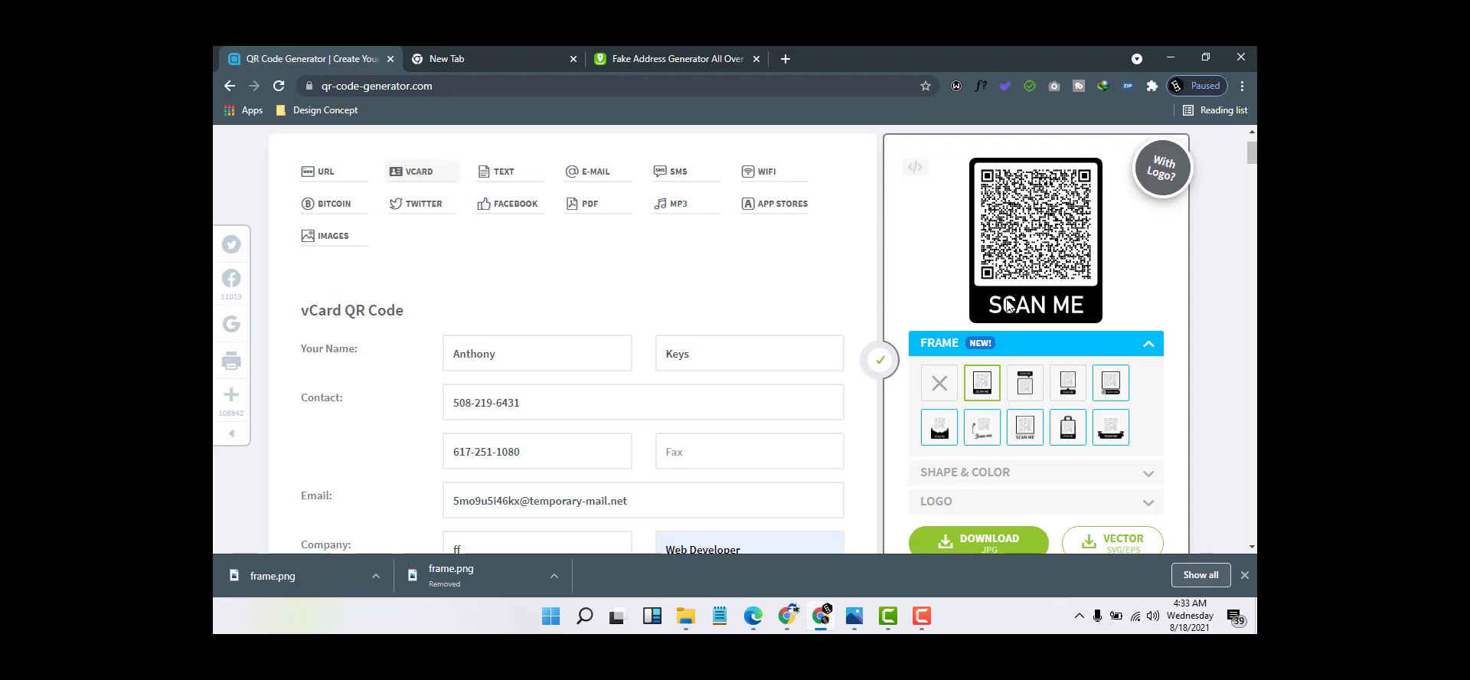
{"action": "left_click", "coordinate": [1026, 389]}
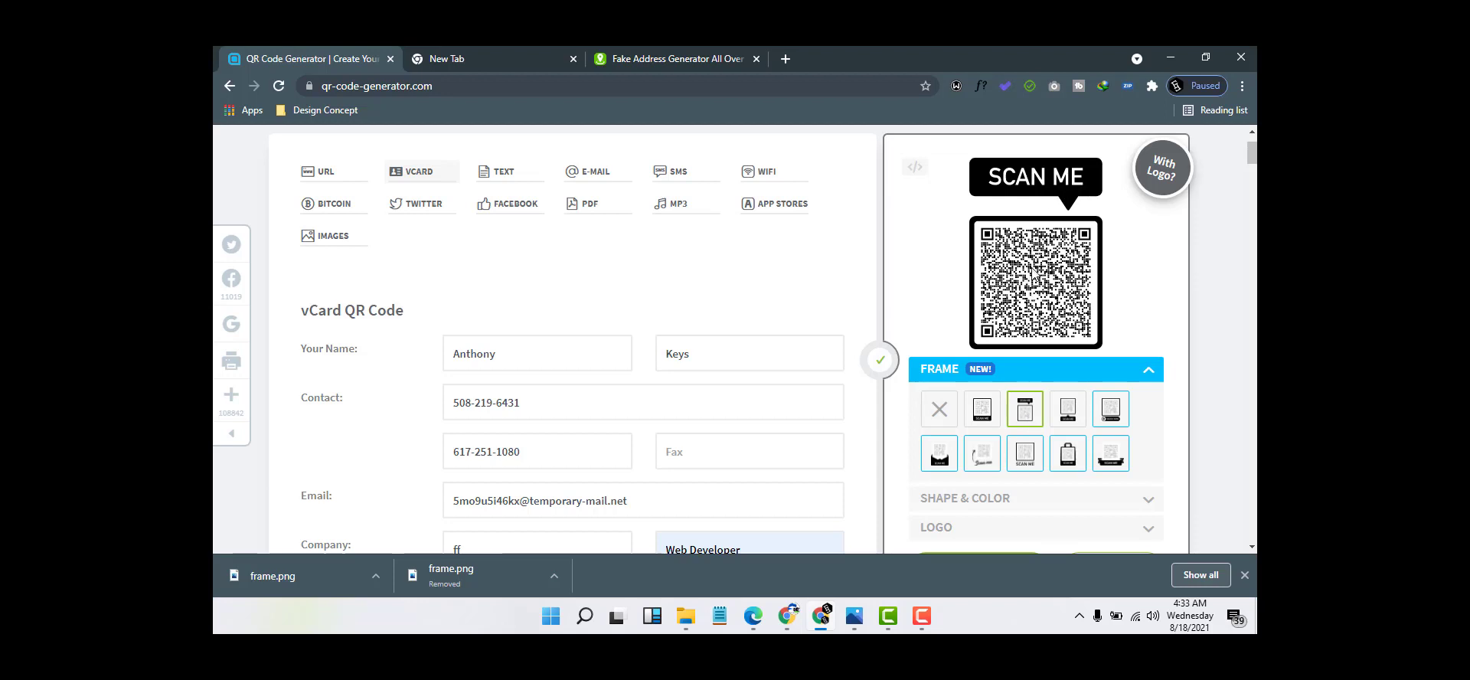
- Recolour the QR code and its frame red with the custom colour #e52d2d and view the result
{"action": "scroll", "coordinate": [1030, 283], "scroll_direction": "down", "scroll_amount": 2}
{"action": "left_click", "coordinate": [975, 346]}
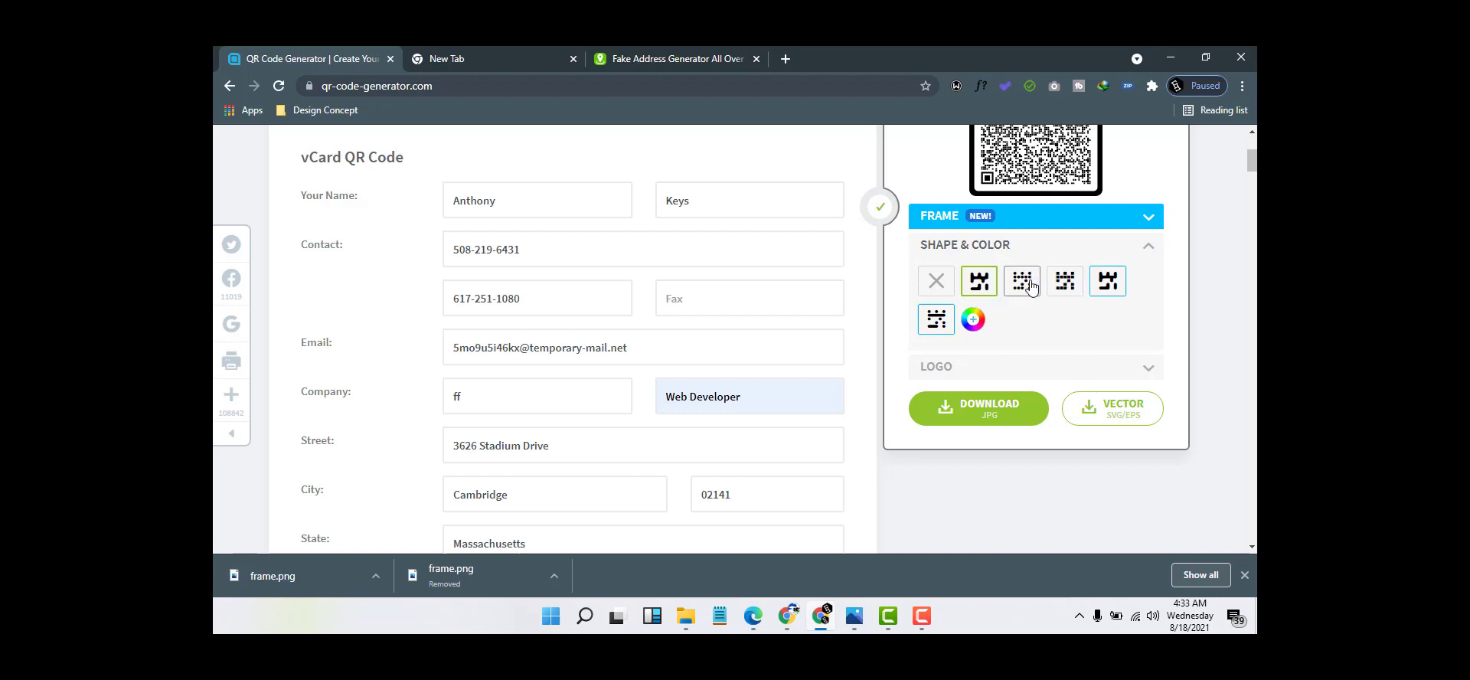
{"action": "left_click", "coordinate": [973, 320]}
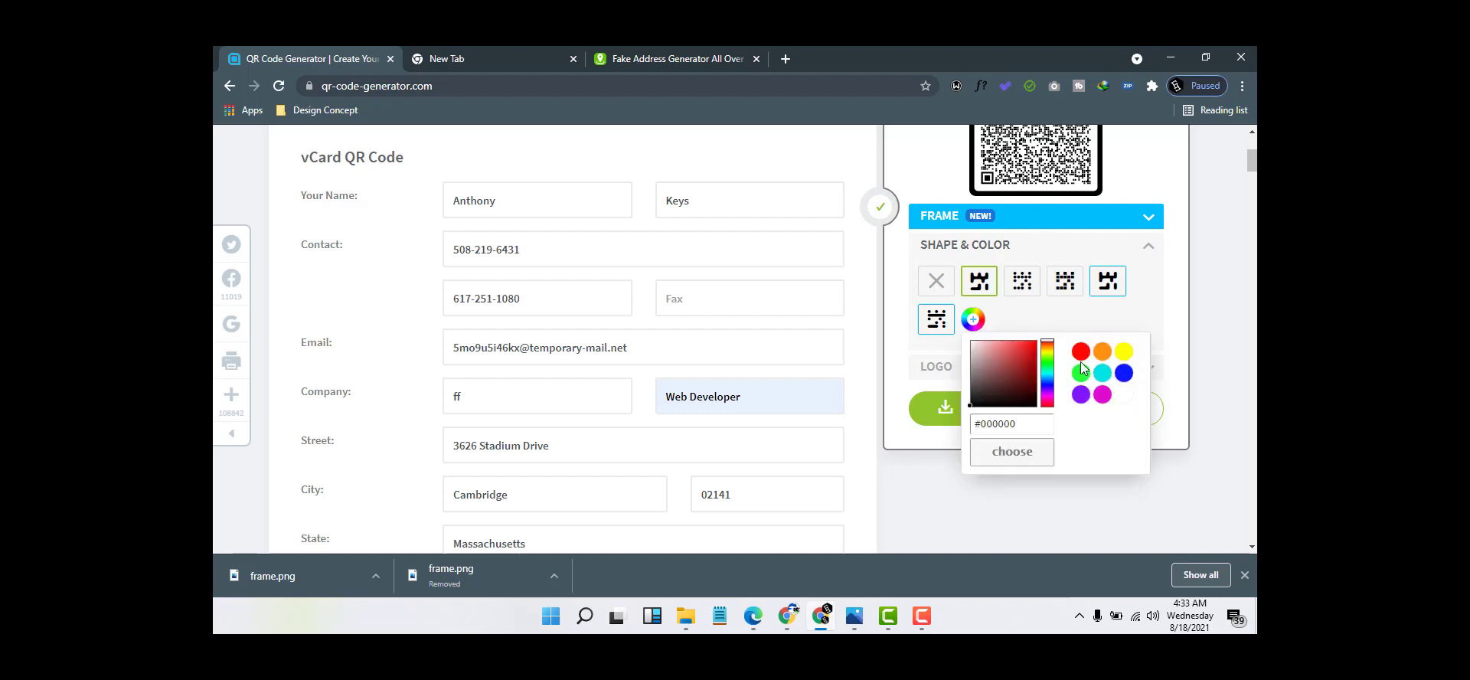
{"action": "left_click", "coordinate": [1022, 347]}
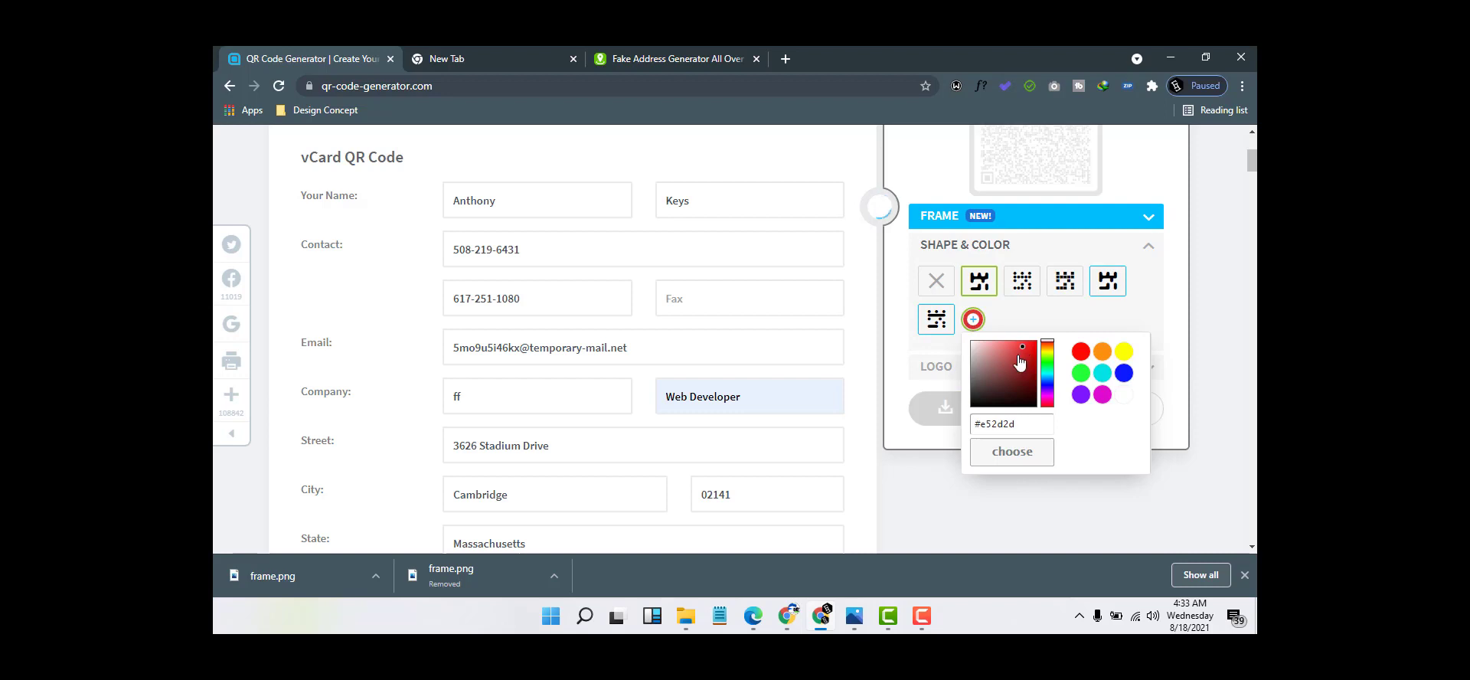
{"action": "left_click", "coordinate": [1022, 349]}
{"action": "left_click", "coordinate": [1060, 318]}
{"action": "scroll", "coordinate": [1063, 337], "scroll_direction": "up", "scroll_amount": 2}
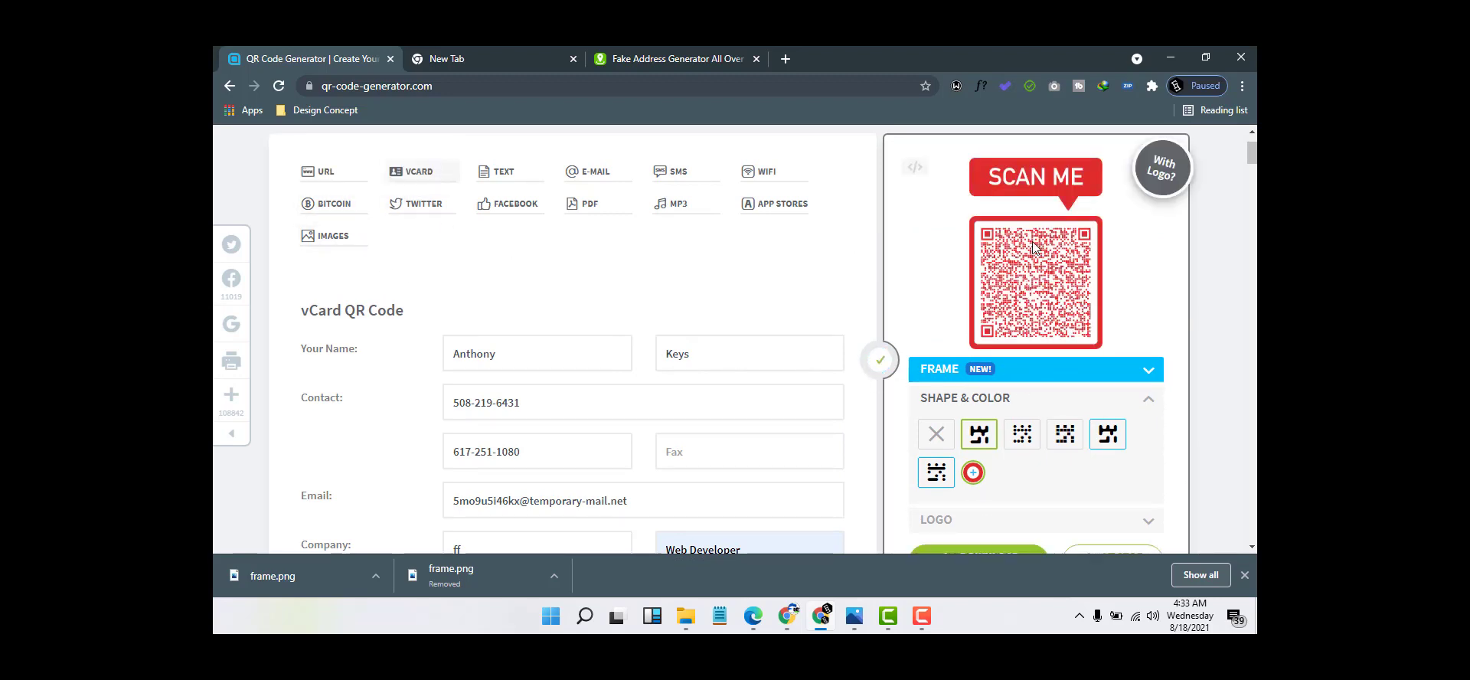
- Set the QR code colour back to black (#000000) and close the colour picker
{"action": "left_click", "coordinate": [973, 473]}
{"action": "left_click_drag", "start_coordinate": [977, 385], "coordinate": [965, 397]}
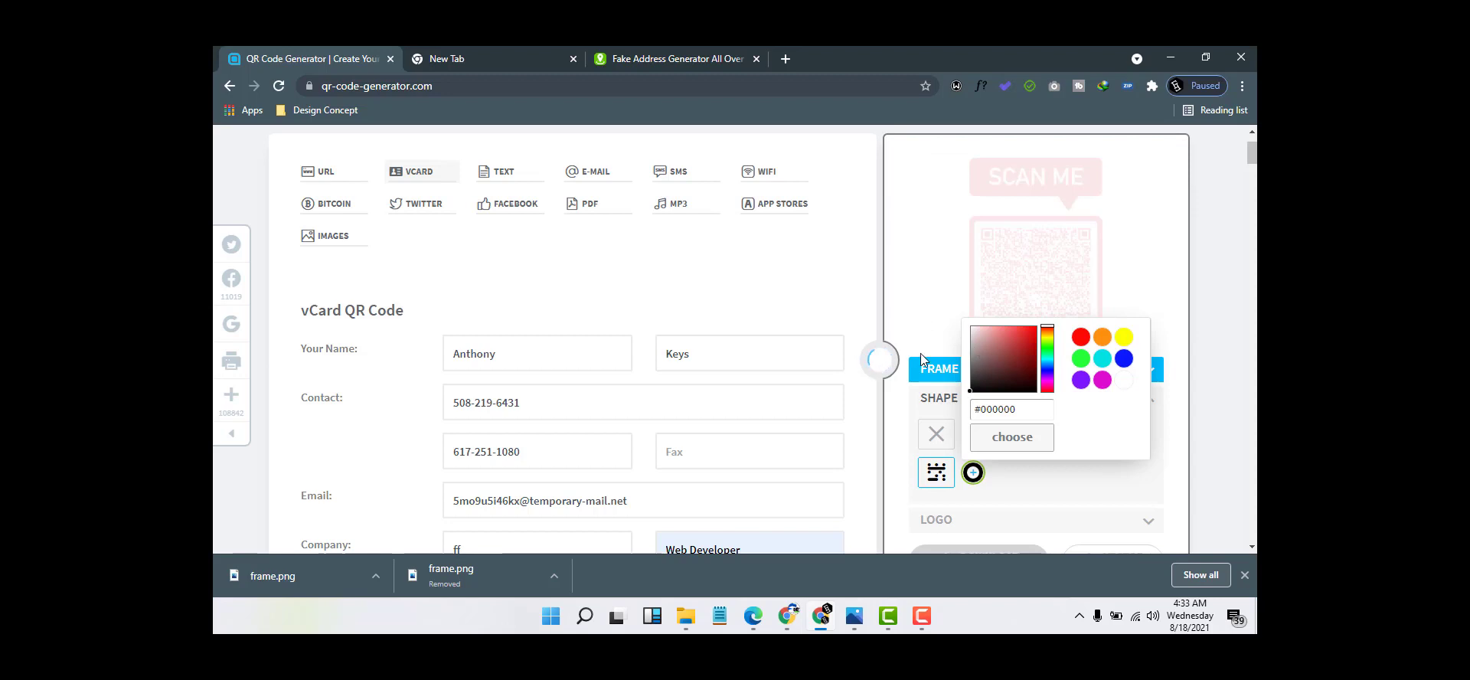
{"action": "scroll", "coordinate": [944, 455], "scroll_direction": "down", "scroll_amount": 1}
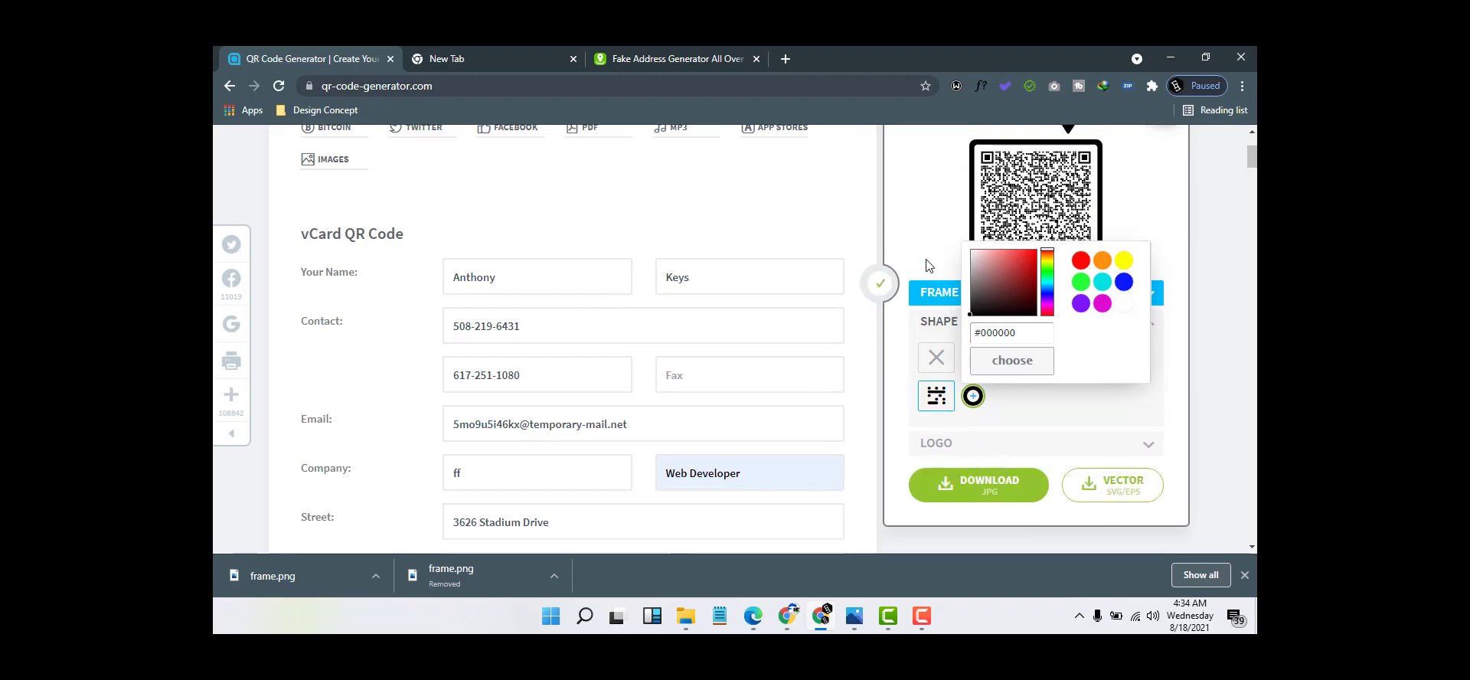
{"action": "left_click", "coordinate": [952, 316]}
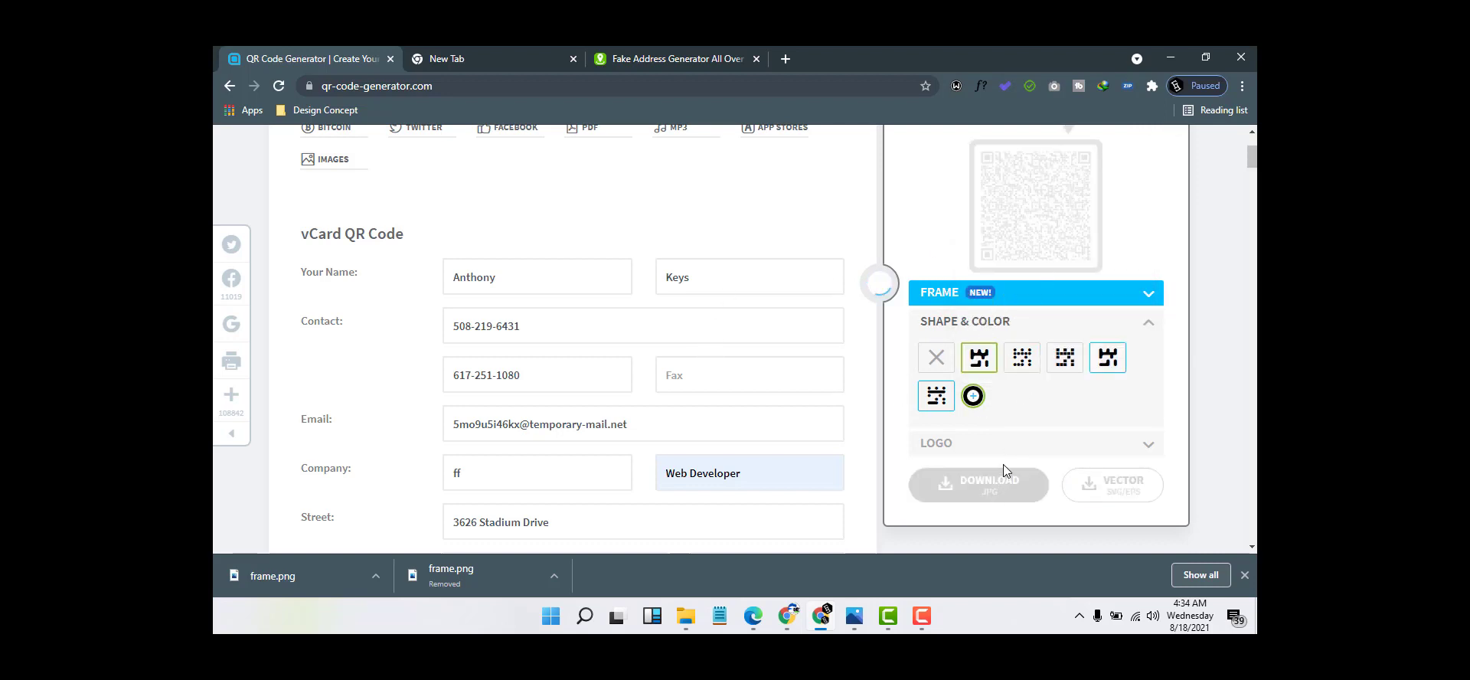
- Download the framed QR code image and open the downloaded file "frame (1).png"
{"action": "left_click", "coordinate": [987, 496]}
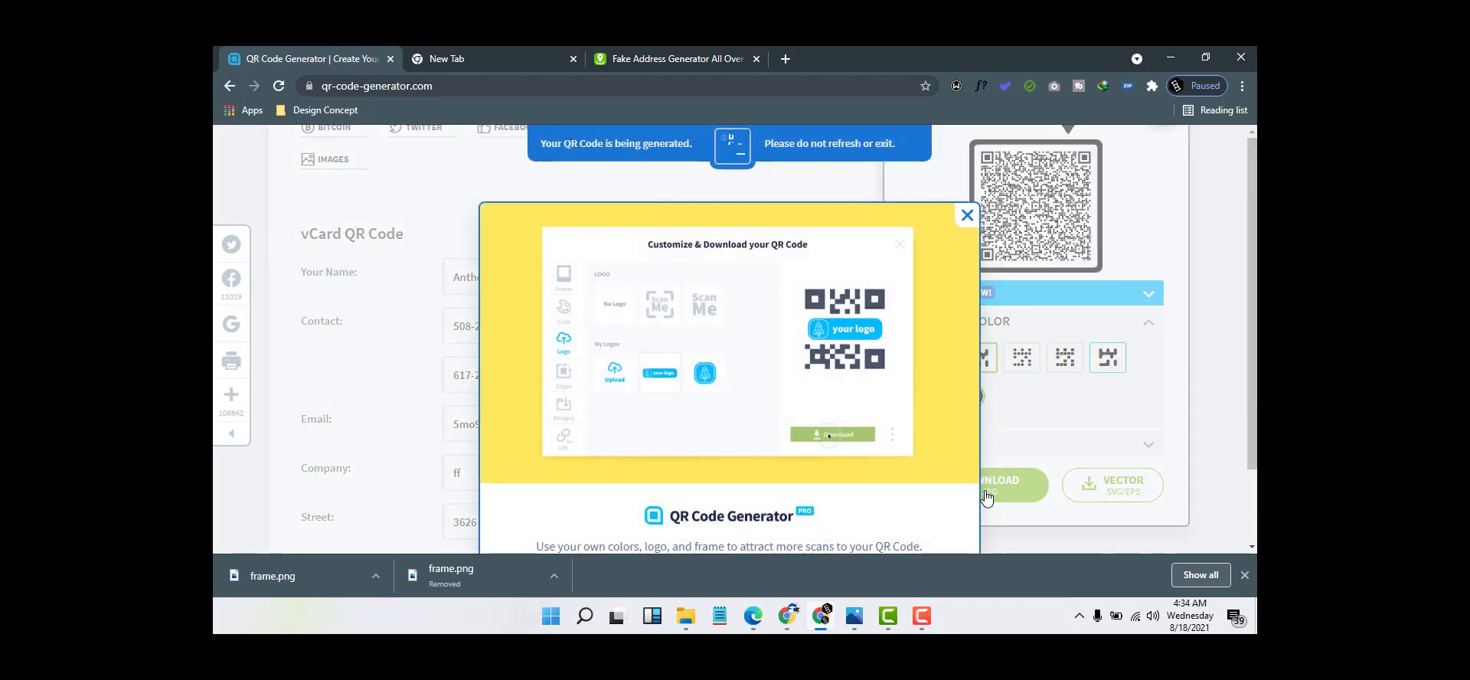
{"action": "scroll", "coordinate": [804, 399], "scroll_direction": "down", "scroll_amount": 1}
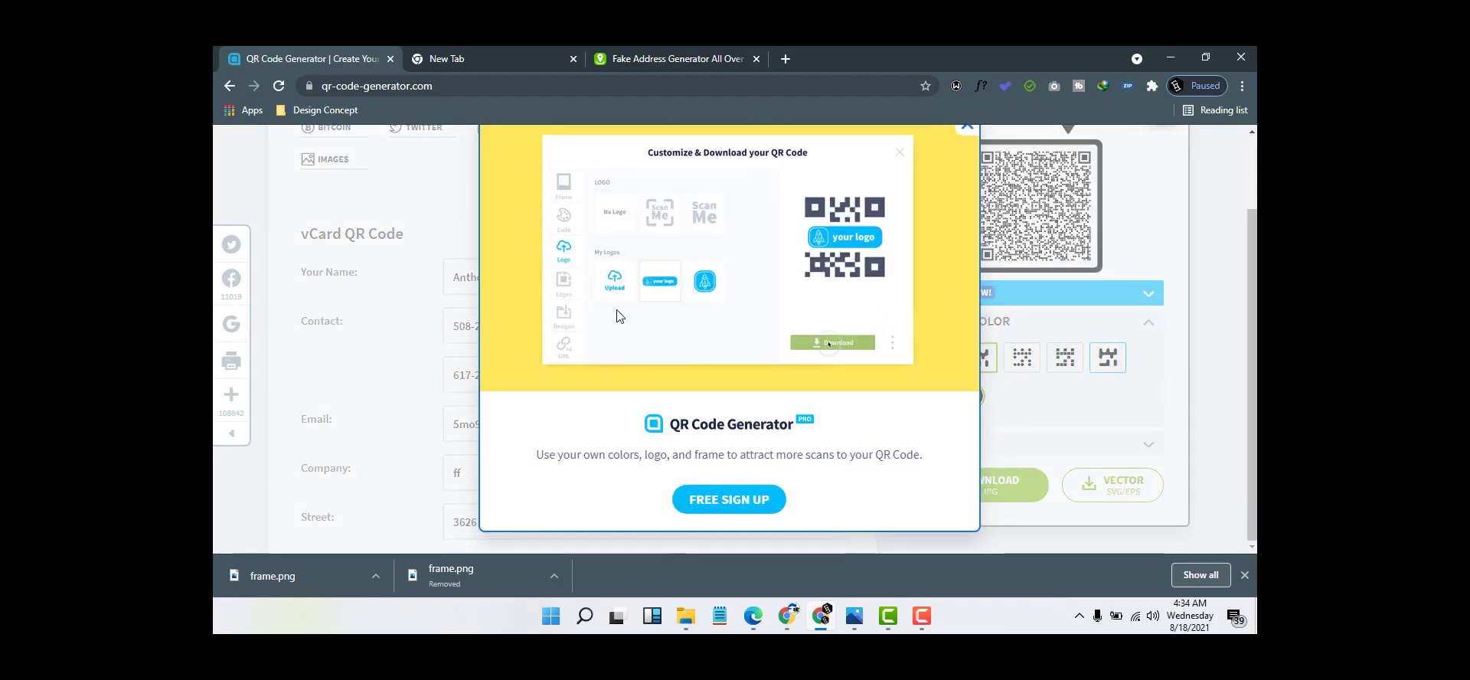
{"action": "scroll", "coordinate": [621, 321], "scroll_direction": "up", "scroll_amount": 1}
{"action": "scroll", "coordinate": [678, 459], "scroll_direction": "down", "scroll_amount": 1}
{"action": "left_click", "coordinate": [374, 576]}
{"action": "left_click", "coordinate": [403, 483]}
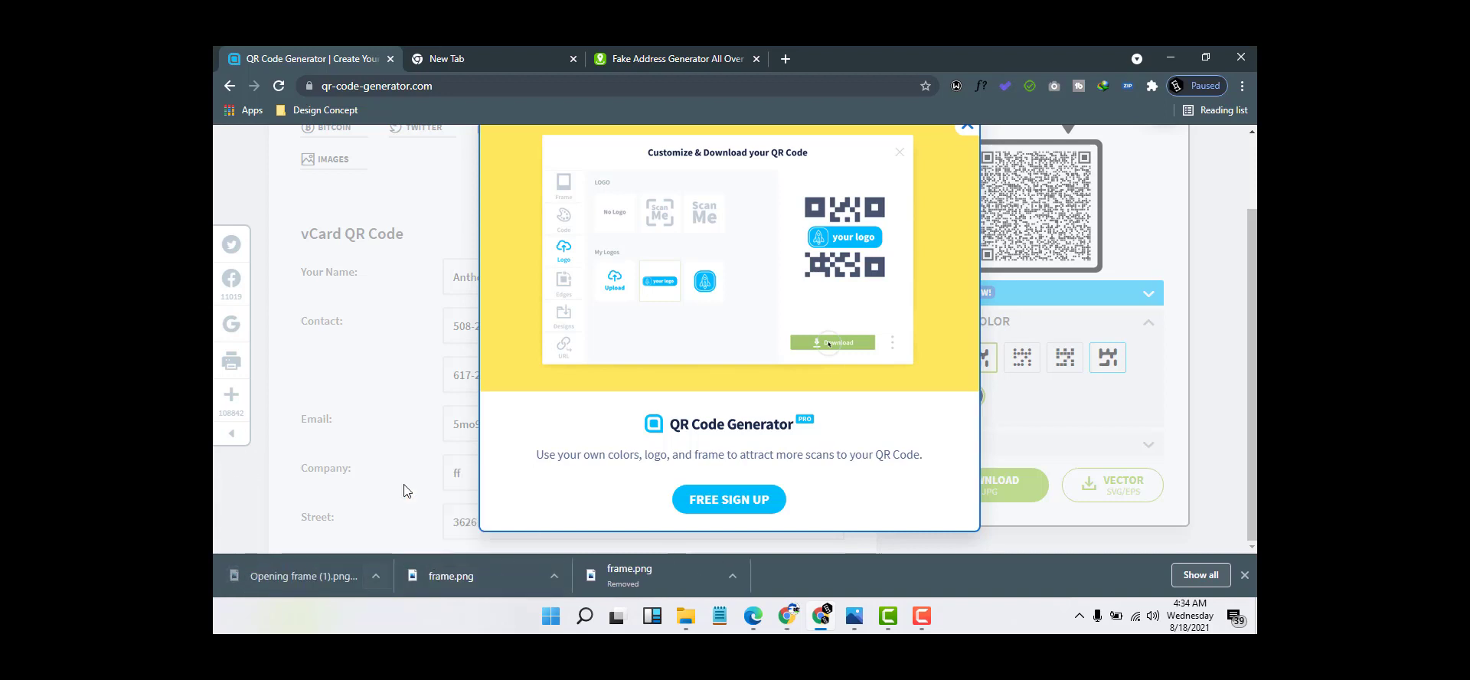